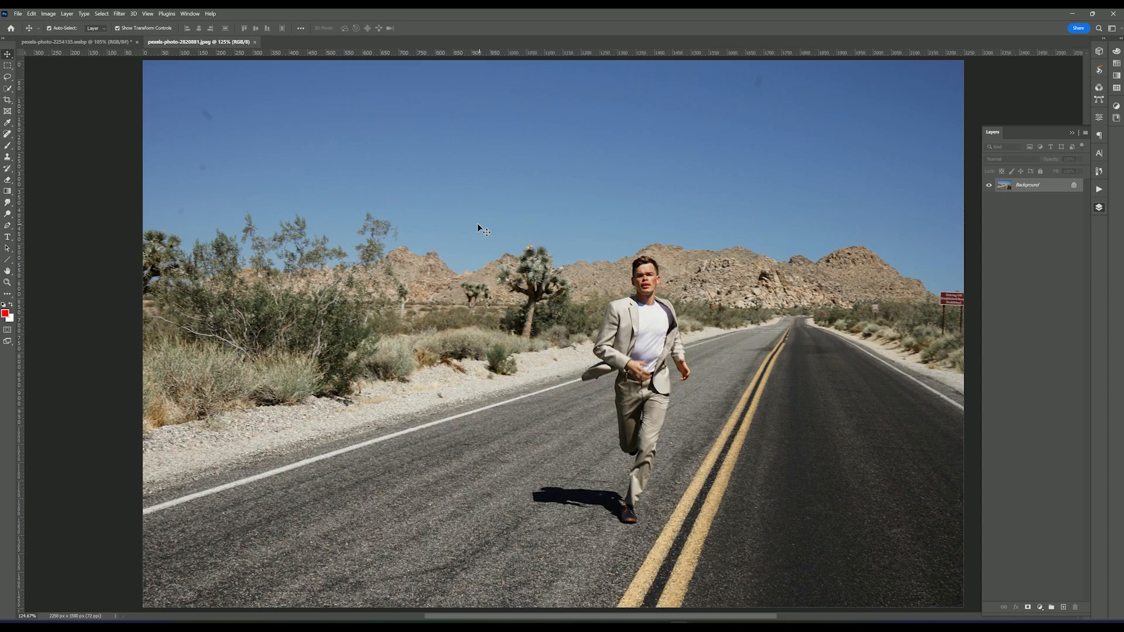
Look at the photo of the runner in the snow and return to the desert road photo.
{"action": "left_click", "coordinate": [82, 42]}
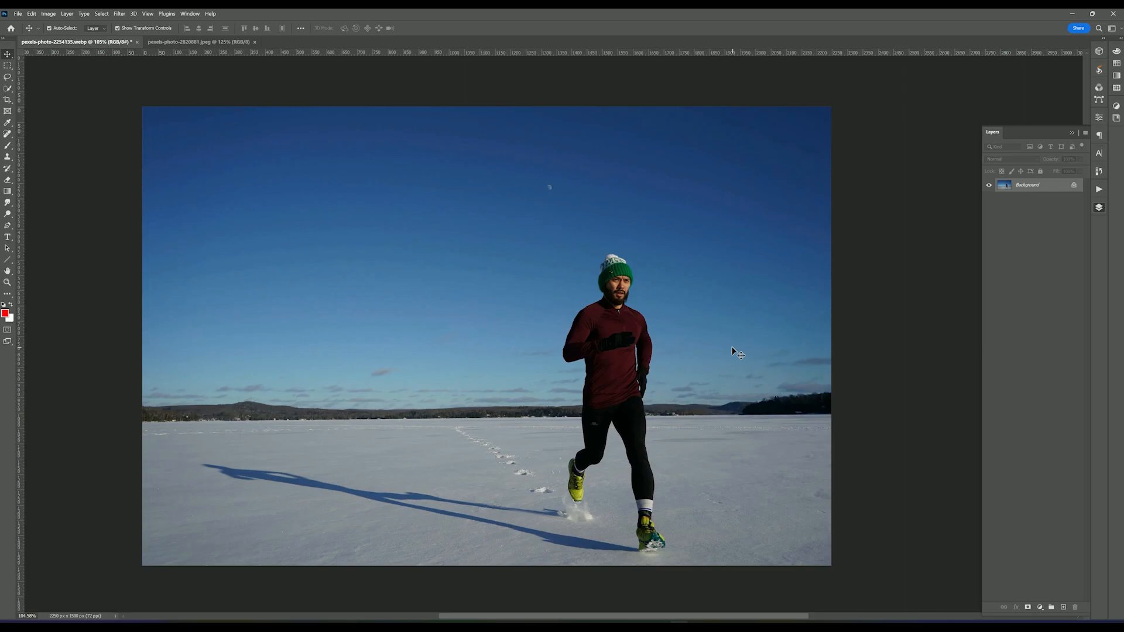
{"action": "left_click", "coordinate": [194, 41]}
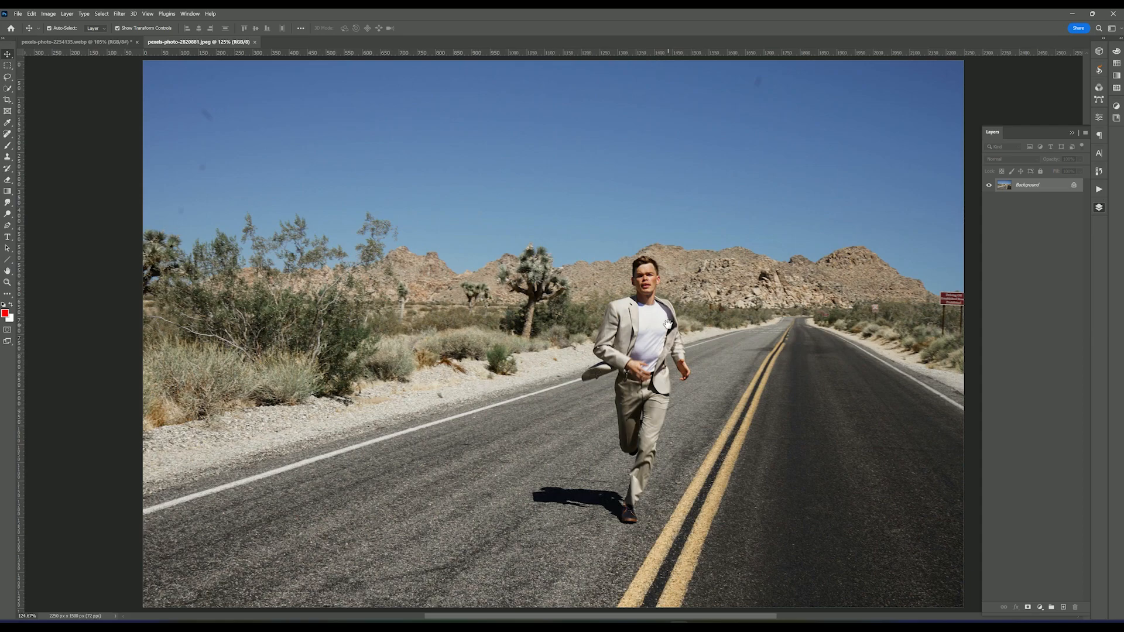
Duplicate the desert road photo's Background layer and turn off Auto-Select for the Move tool.
{"action": "left_click_drag", "start_coordinate": [668, 326], "coordinate": [612, 327]}
{"action": "scroll", "coordinate": [615, 327], "scroll_direction": "down", "scroll_amount": 3}
{"action": "scroll", "coordinate": [593, 358], "scroll_direction": "up", "scroll_amount": 4}
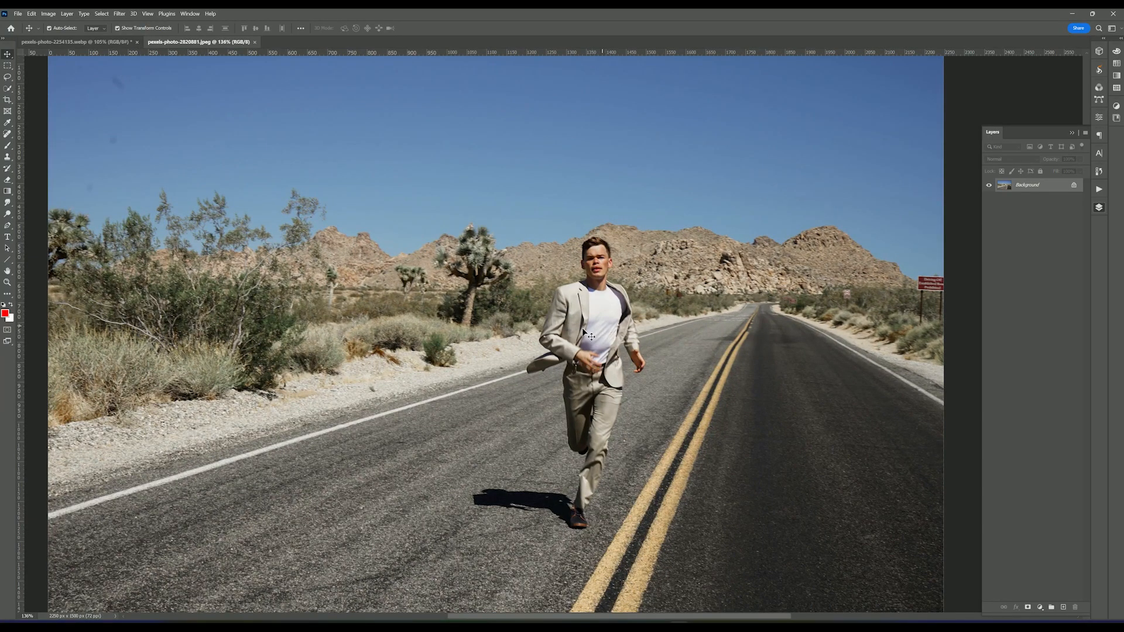
{"action": "left_click_drag", "start_coordinate": [397, 306], "coordinate": [432, 303]}
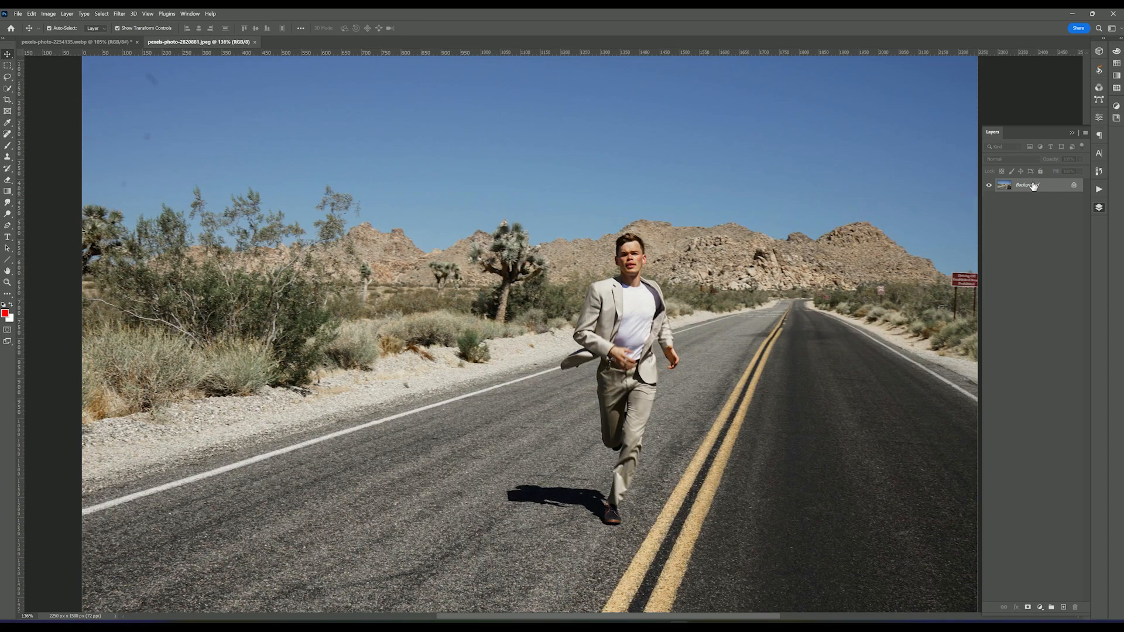
{"action": "left_click_drag", "start_coordinate": [1035, 185], "coordinate": [1063, 607]}
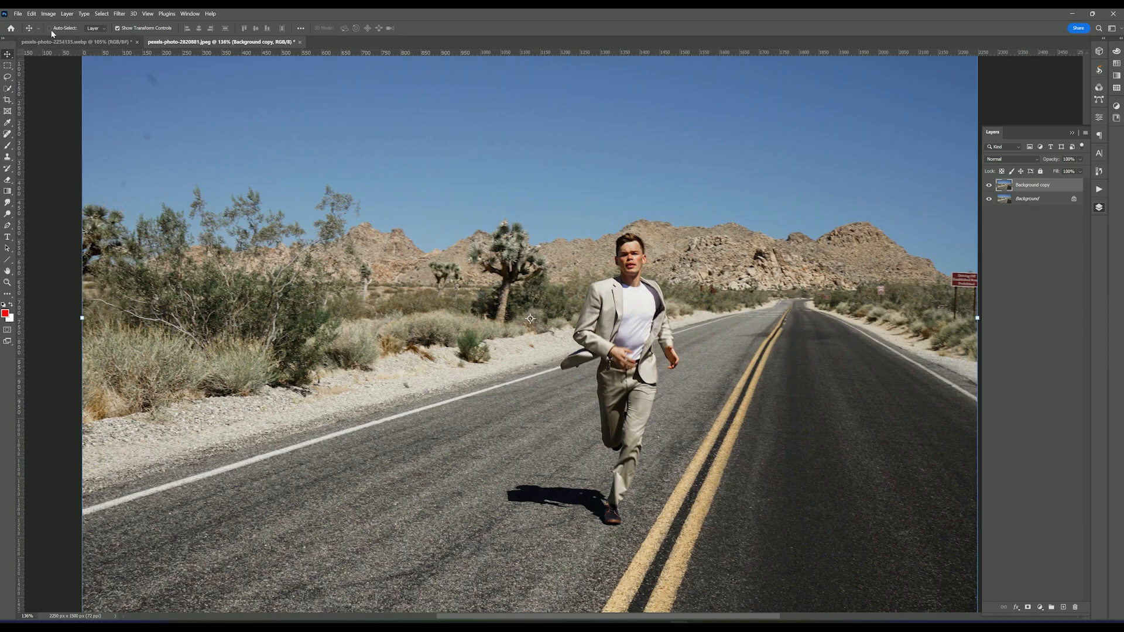
{"action": "key", "text": "ctrl+t"}
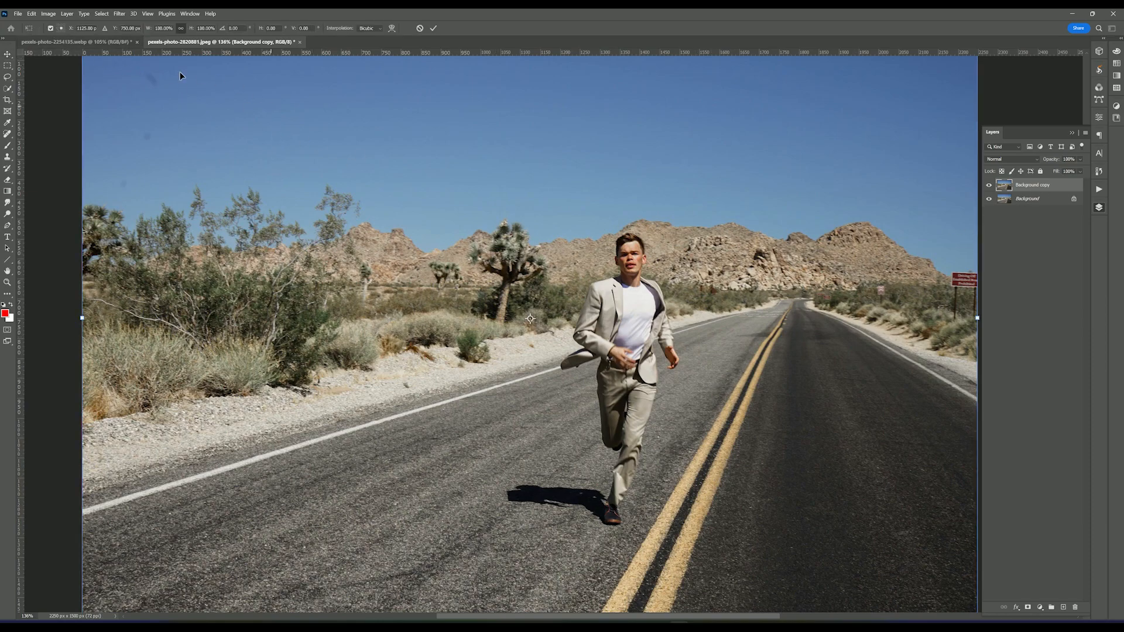
{"action": "left_click", "coordinate": [50, 28]}
{"action": "scroll", "coordinate": [561, 294], "scroll_direction": "down", "scroll_amount": 1}
{"action": "scroll", "coordinate": [561, 294], "scroll_direction": "up", "scroll_amount": 1}
{"action": "left_click_drag", "start_coordinate": [595, 265], "coordinate": [592, 272]}
{"action": "scroll", "coordinate": [592, 272], "scroll_direction": "down", "scroll_amount": 1}
{"action": "scroll", "coordinate": [591, 271], "scroll_direction": "up", "scroll_amount": 1}
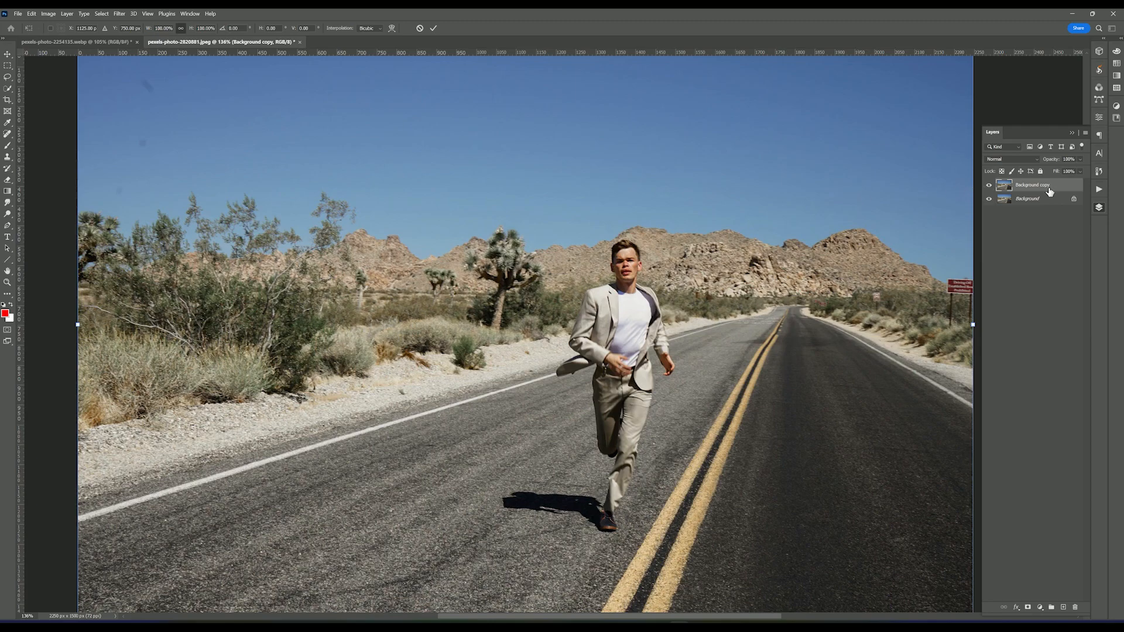
{"action": "left_click", "coordinate": [122, 15]}
{"action": "key", "text": "Escape"}
{"action": "key", "text": "Return"}
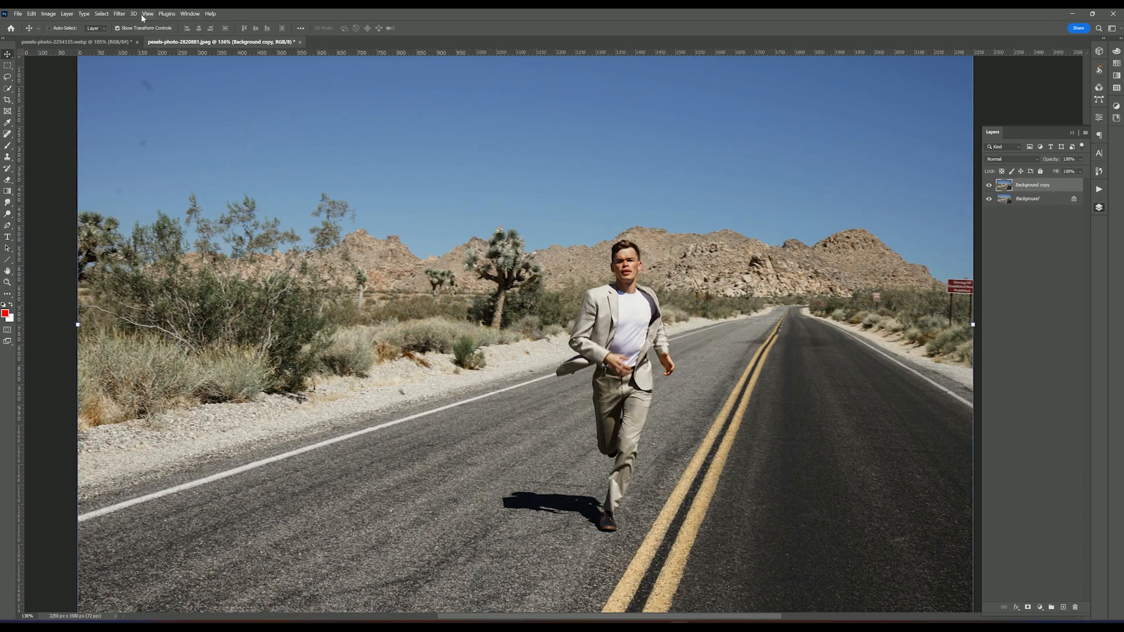
Try Select Subject on the running man, check the selection edges around his shoe and legs, and deselect.
{"action": "left_click", "coordinate": [119, 14]}
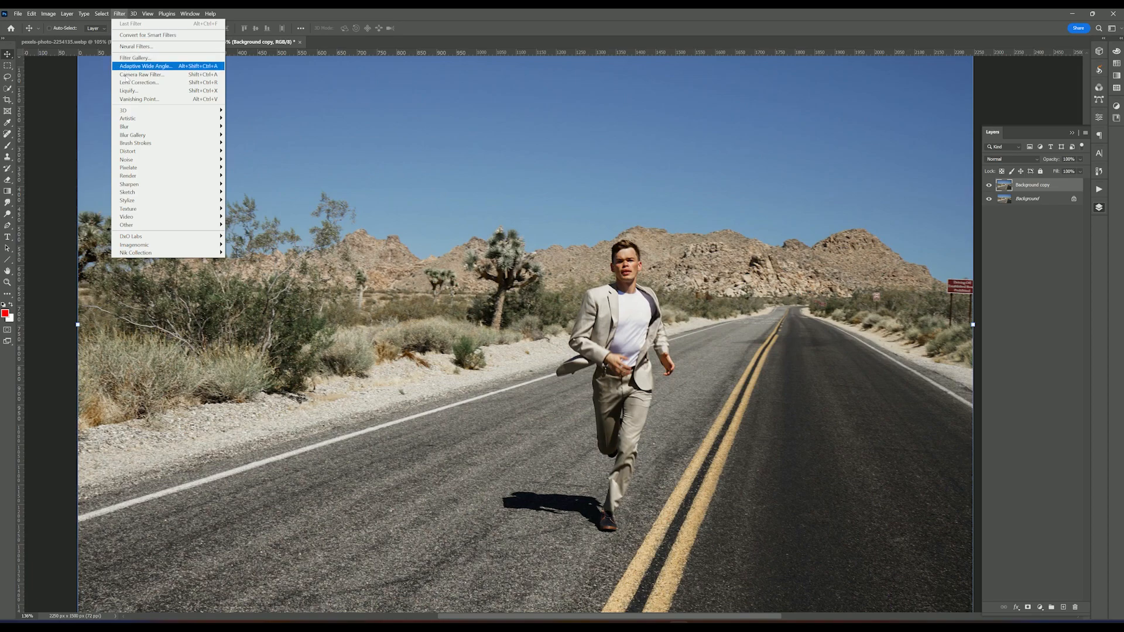
{"action": "mouse_move", "coordinate": [103, 17]}
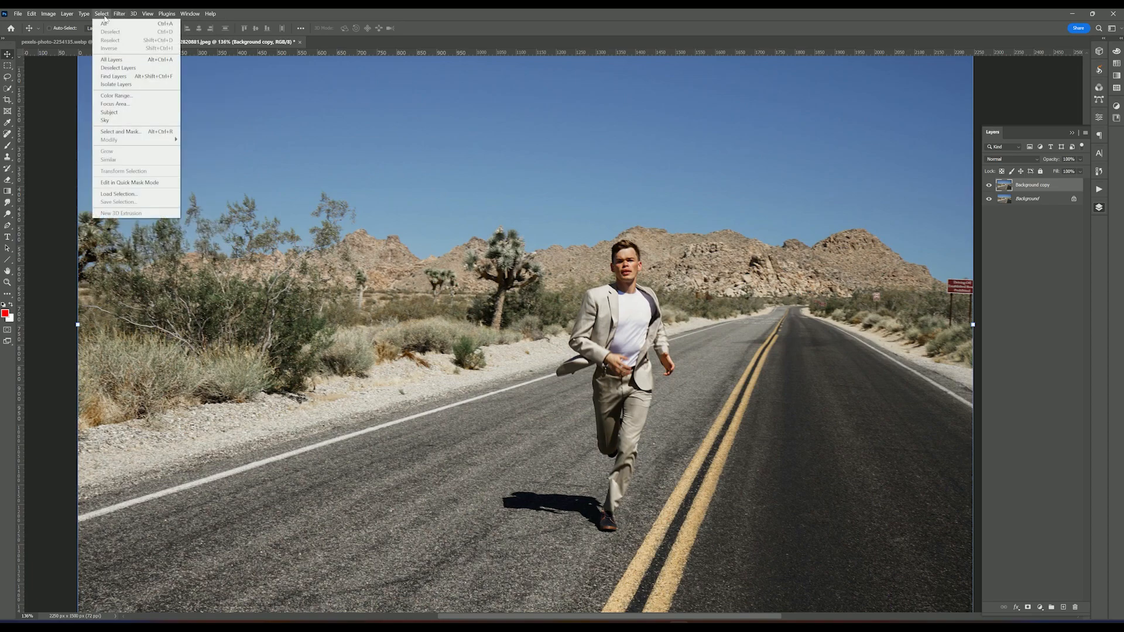
{"action": "left_click", "coordinate": [123, 116]}
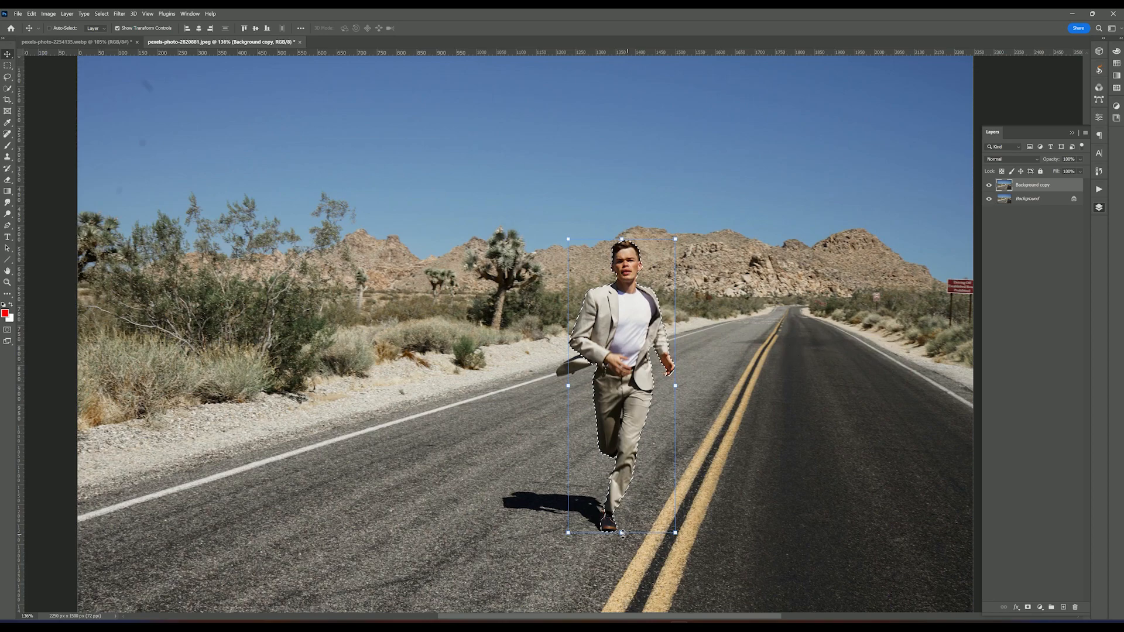
{"action": "scroll", "coordinate": [603, 527], "scroll_direction": "up", "scroll_amount": 5}
{"action": "scroll", "coordinate": [600, 525], "scroll_direction": "up", "scroll_amount": 3}
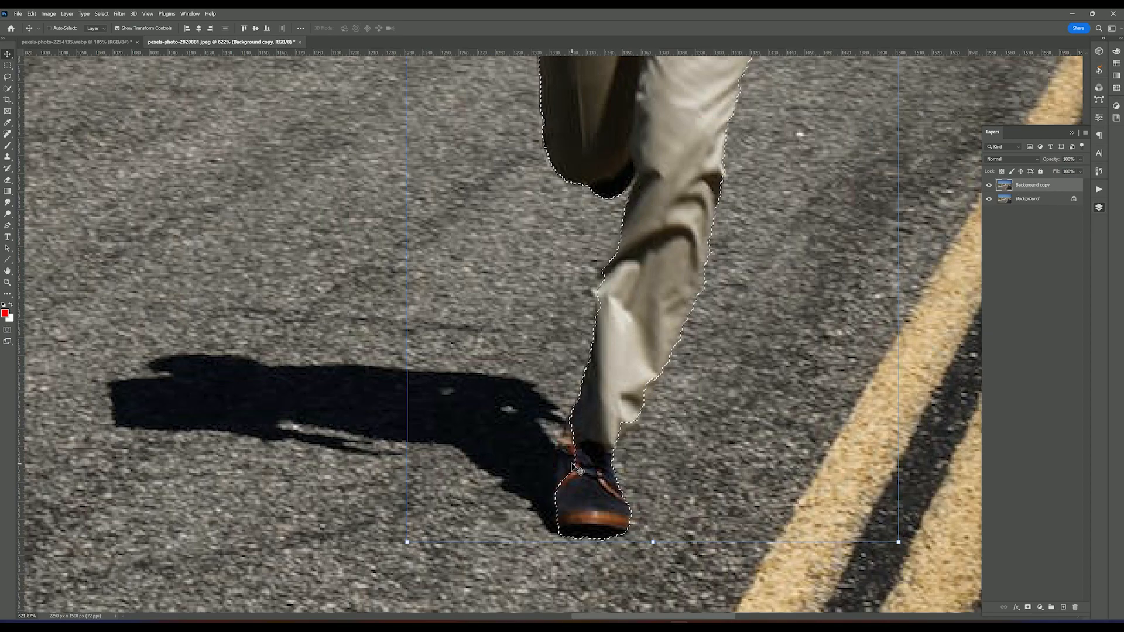
{"action": "scroll", "coordinate": [576, 469], "scroll_direction": "down", "scroll_amount": 6}
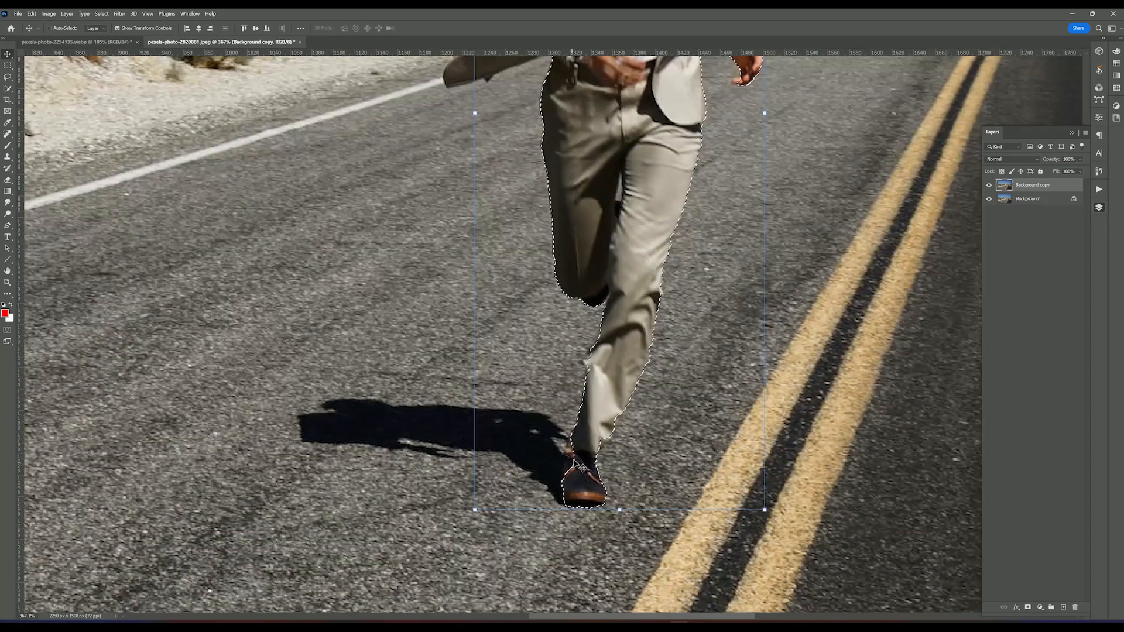
{"action": "scroll", "coordinate": [615, 406], "scroll_direction": "down", "scroll_amount": 2}
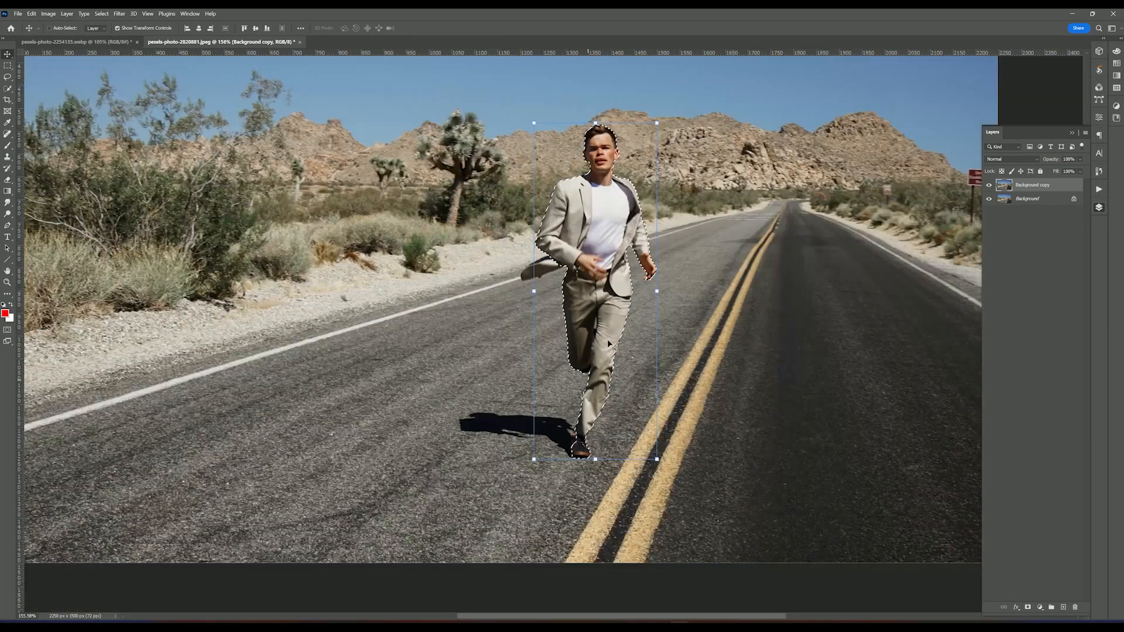
{"action": "left_click_drag", "start_coordinate": [599, 276], "coordinate": [563, 364]}
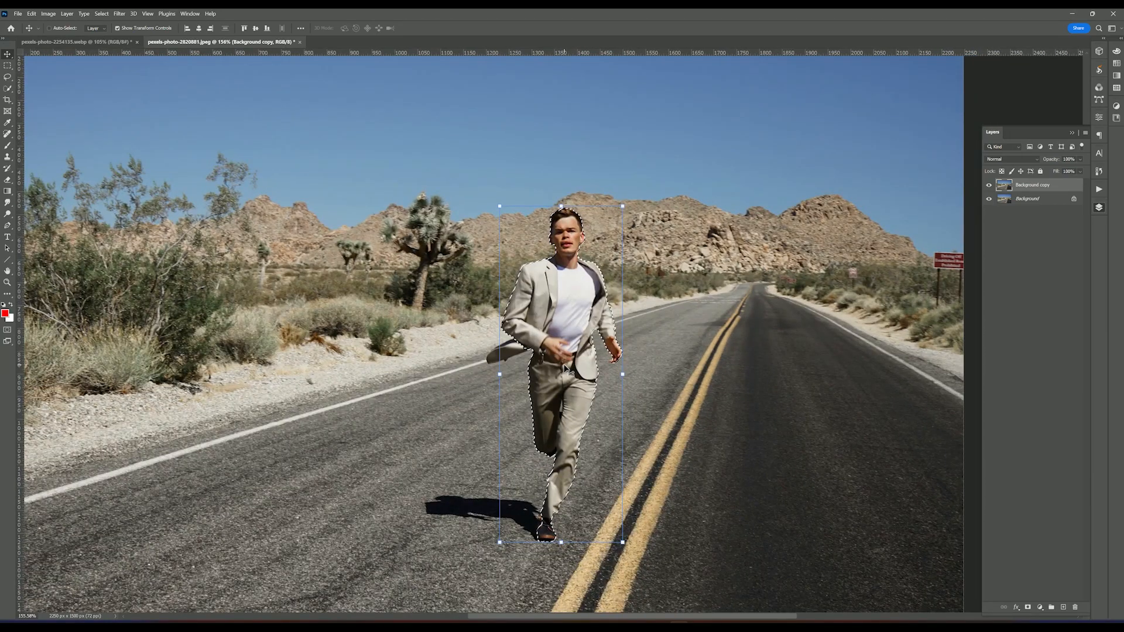
{"action": "scroll", "coordinate": [568, 370], "scroll_direction": "down", "scroll_amount": 1}
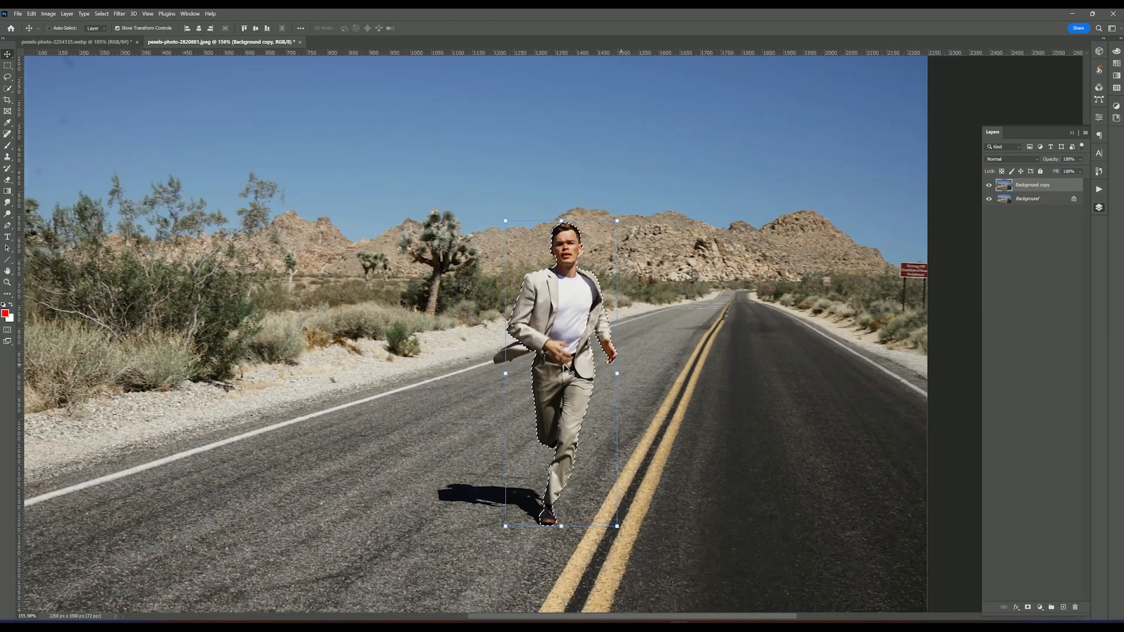
{"action": "scroll", "coordinate": [568, 370], "scroll_direction": "down", "scroll_amount": 1}
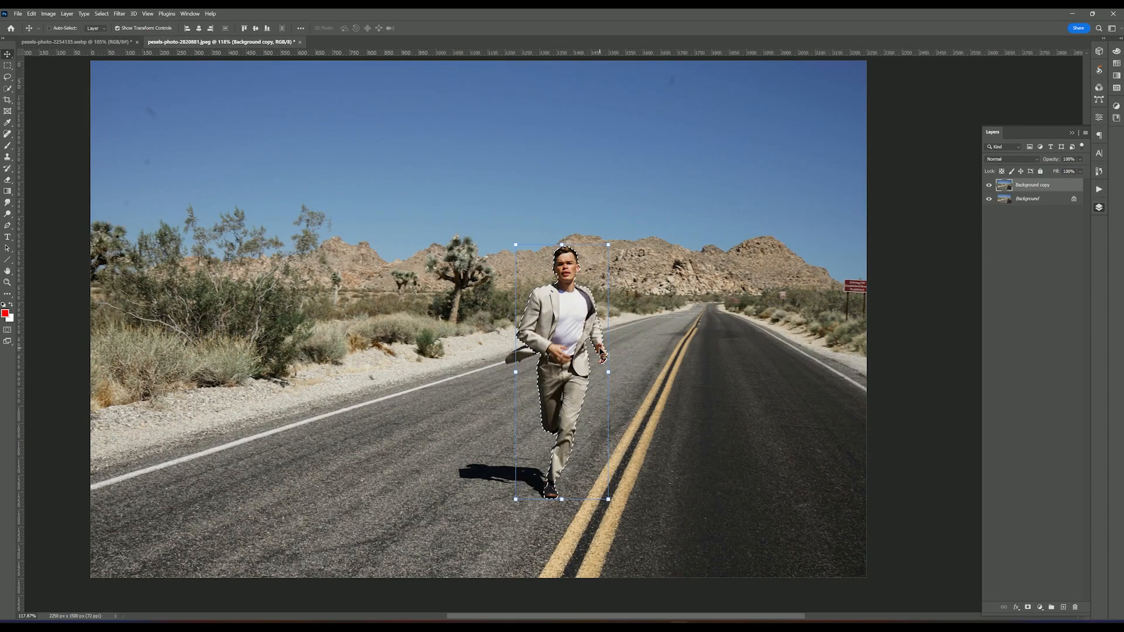
{"action": "key", "text": "ctrl"}
{"action": "key", "text": "ctrl+d"}
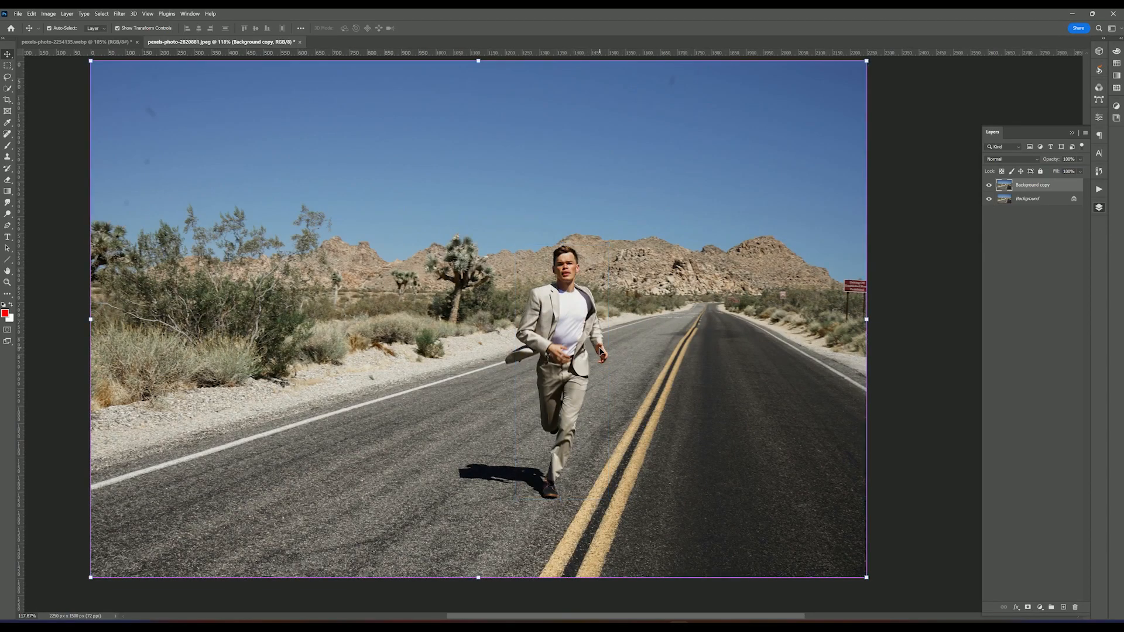
Select the running man on the Background copy layer with Select Subject and inspect the edge around his jacket.
{"action": "left_click_drag", "start_coordinate": [565, 304], "coordinate": [595, 321]}
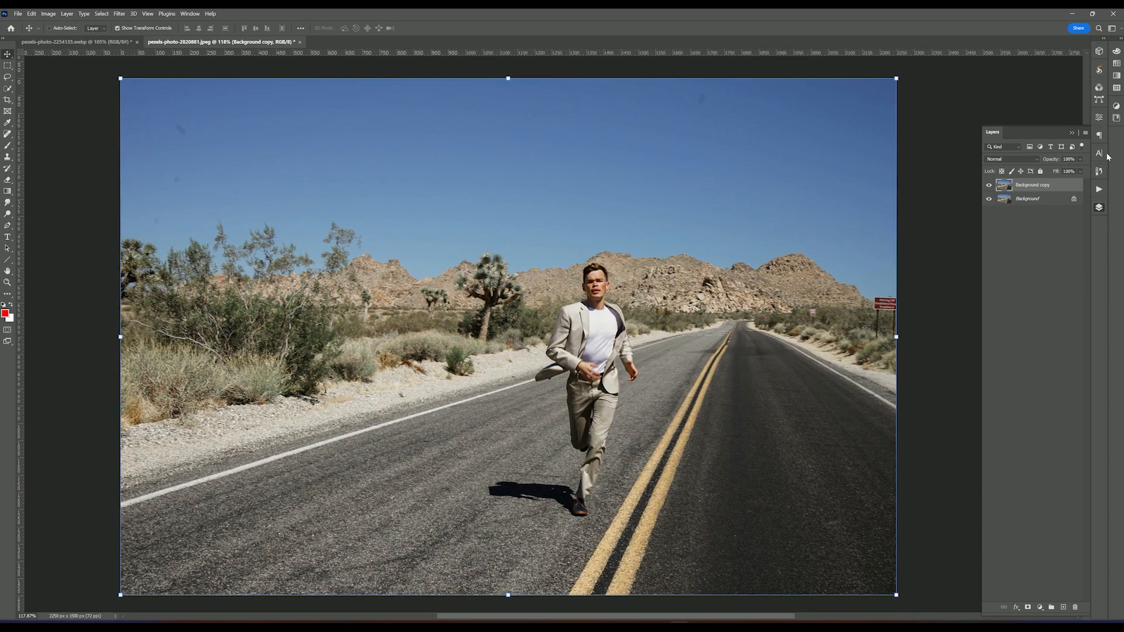
{"action": "left_click", "coordinate": [1100, 119]}
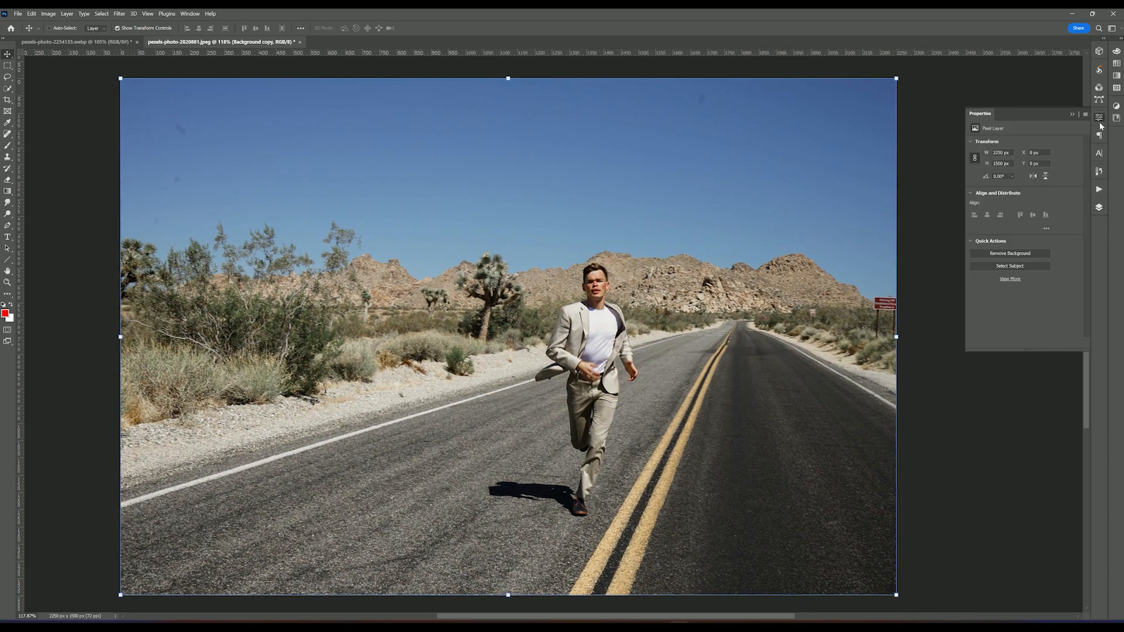
{"action": "left_click", "coordinate": [1009, 268]}
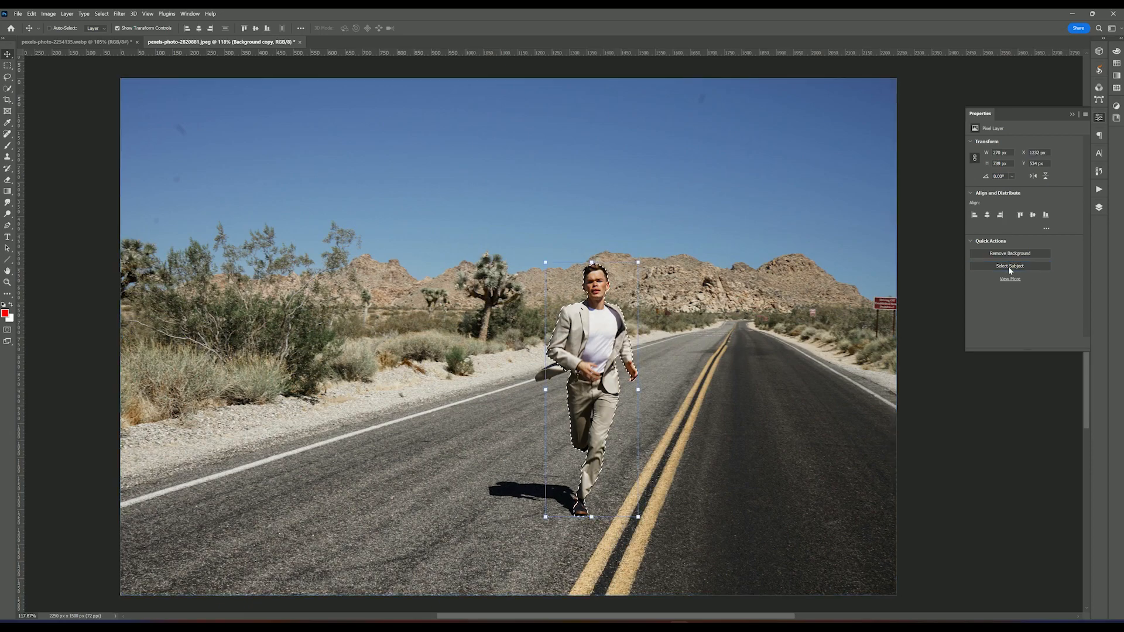
{"action": "scroll", "coordinate": [567, 334], "scroll_direction": "up", "scroll_amount": 3}
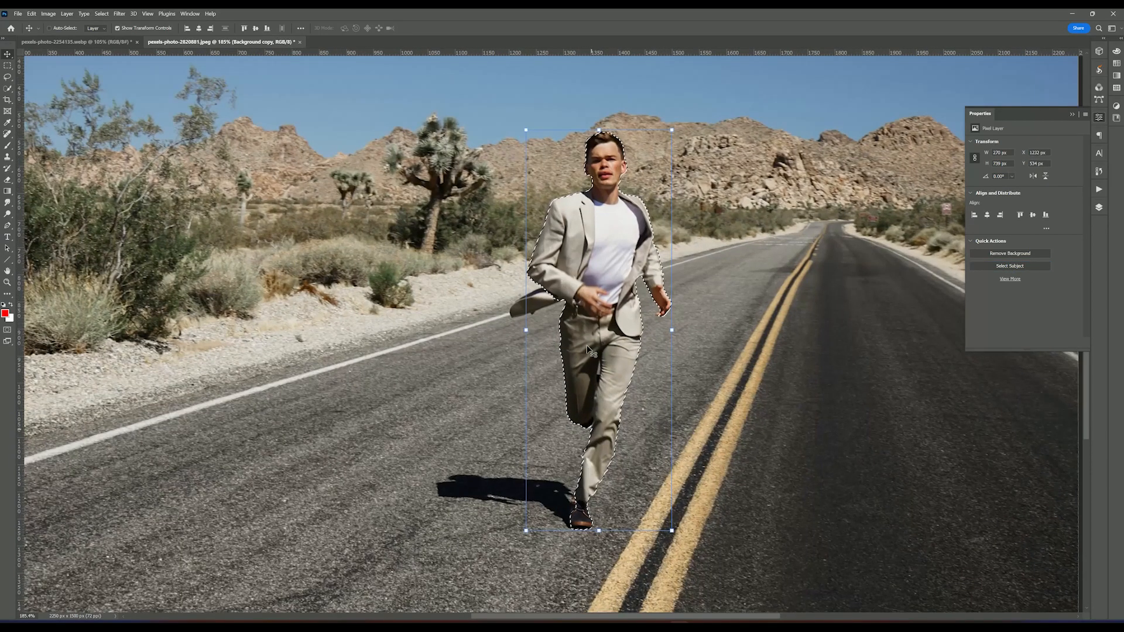
{"action": "scroll", "coordinate": [566, 331], "scroll_direction": "up", "scroll_amount": 4}
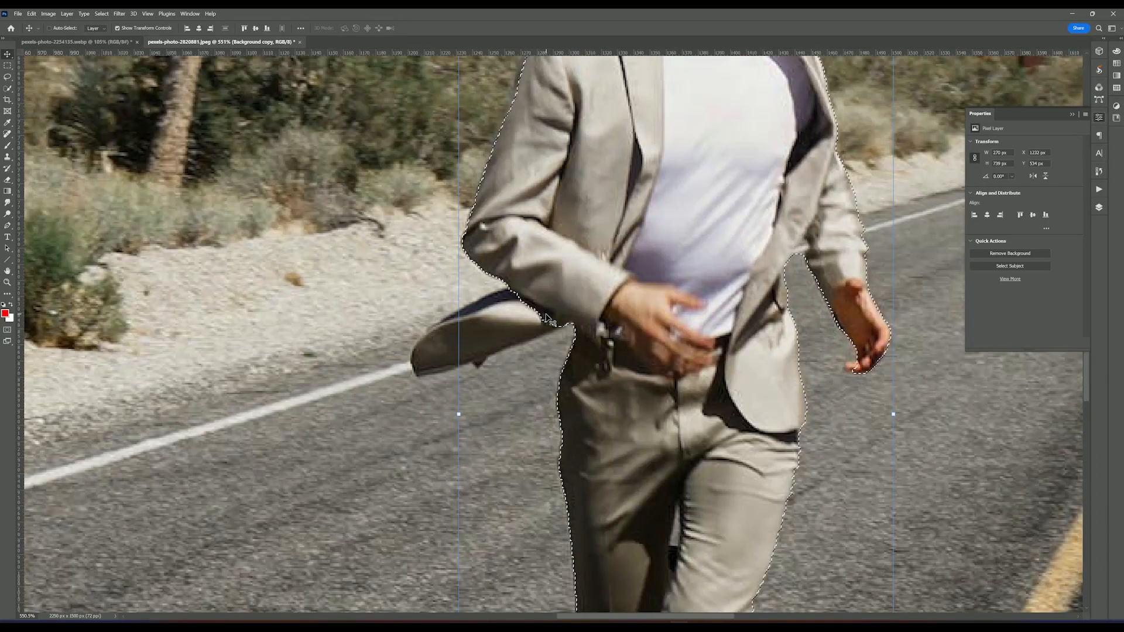
{"action": "scroll", "coordinate": [546, 318], "scroll_direction": "down", "scroll_amount": 1}
{"action": "scroll", "coordinate": [547, 318], "scroll_direction": "down", "scroll_amount": 3}
{"action": "scroll", "coordinate": [546, 318], "scroll_direction": "up", "scroll_amount": 4}
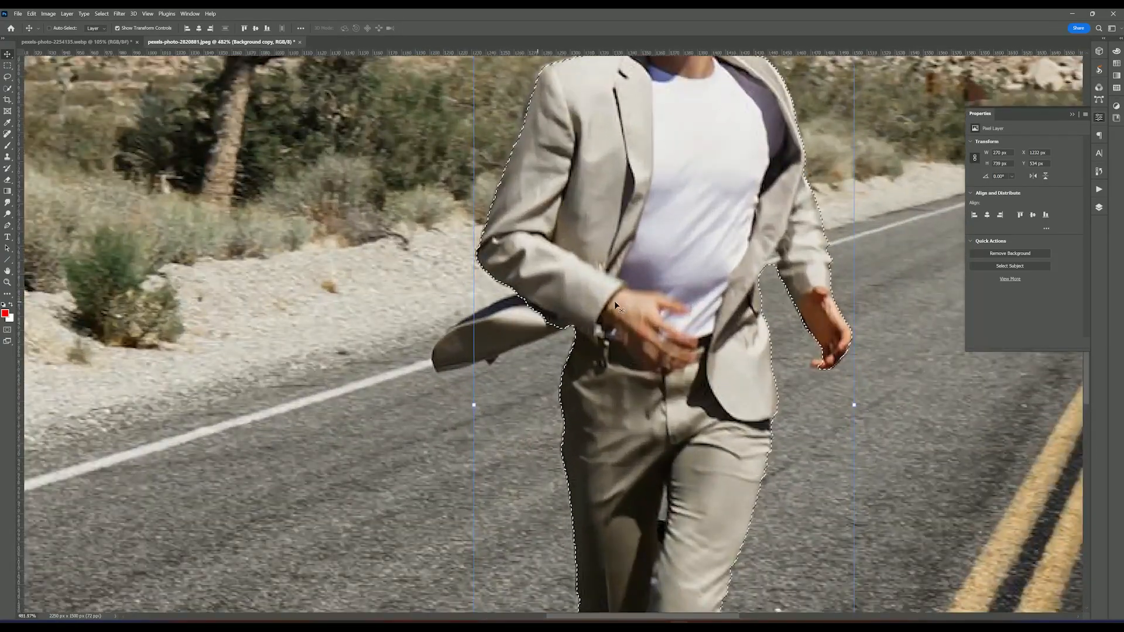
Add the jacket's missing flying tail to the selection using the Quick Selection tool with a much smaller brush.
{"action": "left_click", "coordinate": [1100, 192]}
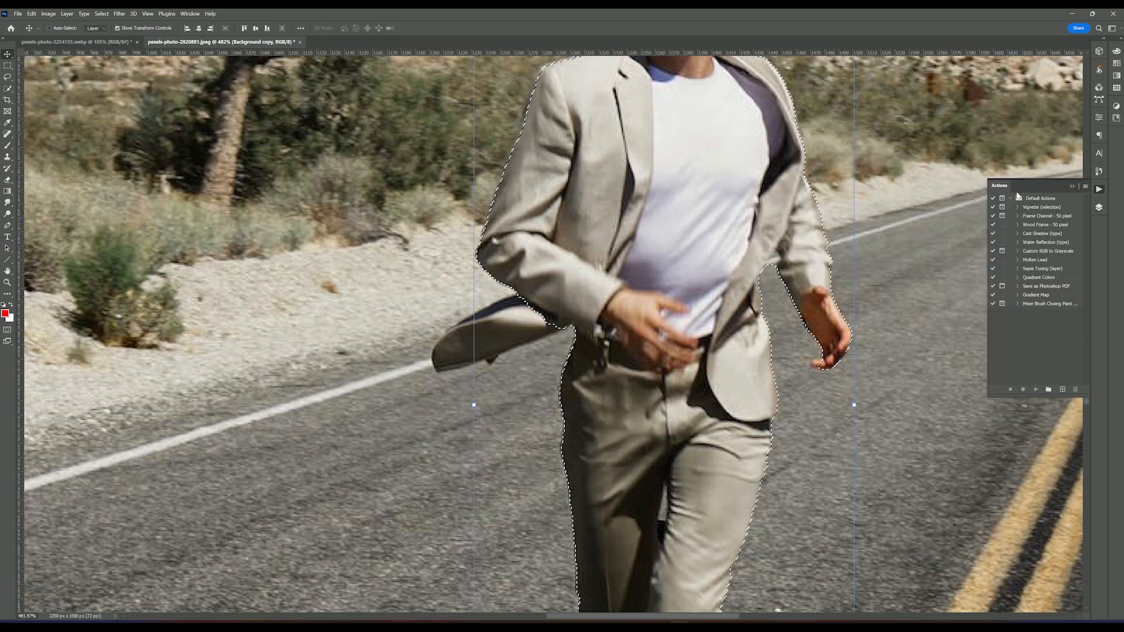
{"action": "left_click", "coordinate": [1099, 207]}
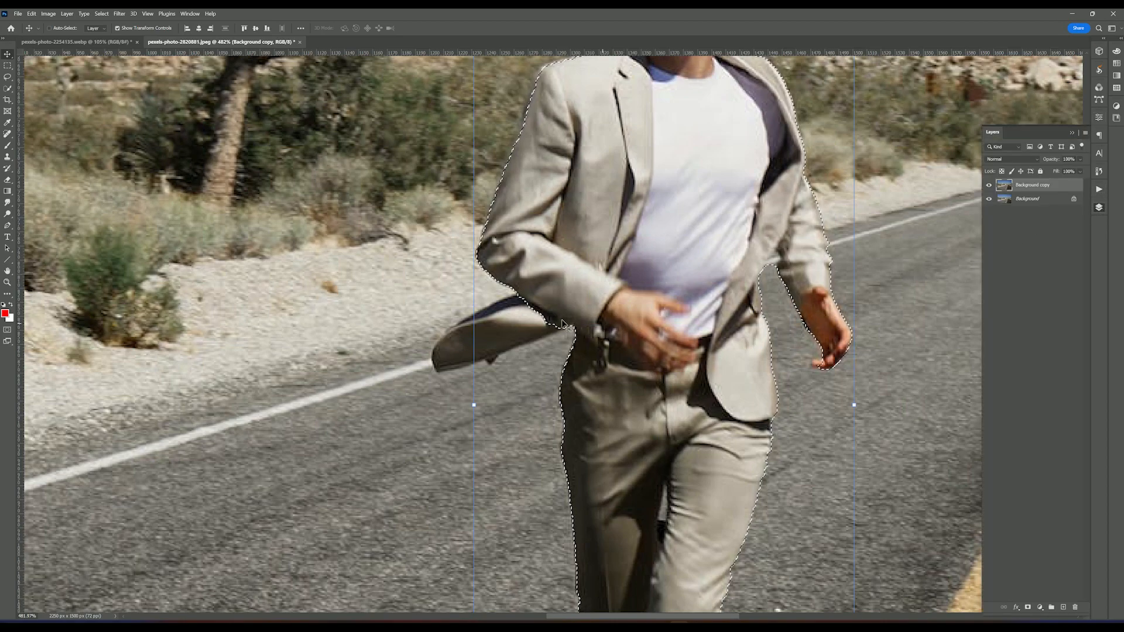
{"action": "left_click_drag", "start_coordinate": [8, 88], "coordinate": [40, 99]}
{"action": "left_click", "coordinate": [40, 98]}
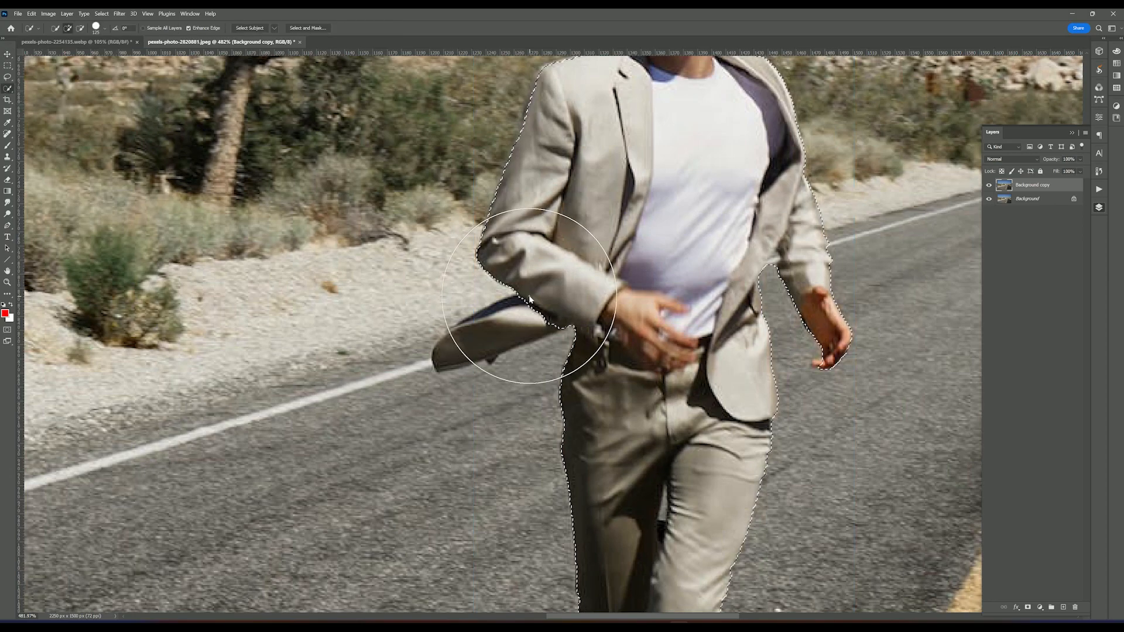
{"action": "key", "text": "bracketleft"}
{"action": "key", "text": "bracketleft"}
{"action": "key", "text": "bracketleft"}
{"action": "key", "text": "bracketleft"}
{"action": "key", "text": "bracketleft"}
{"action": "key", "text": "bracketleft"}
{"action": "key", "text": "bracketleft"}
{"action": "key", "text": "bracketleft"}
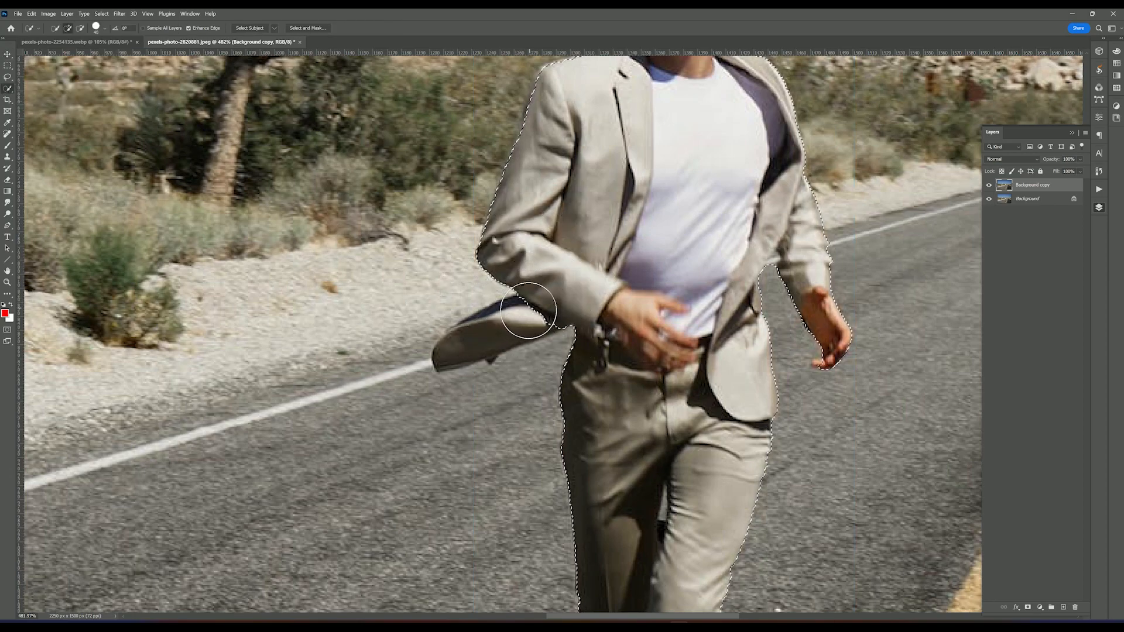
{"action": "key", "text": "bracketleft"}
{"action": "key", "text": "bracketleft"}
{"action": "left_click_drag", "start_coordinate": [527, 314], "coordinate": [507, 318]}
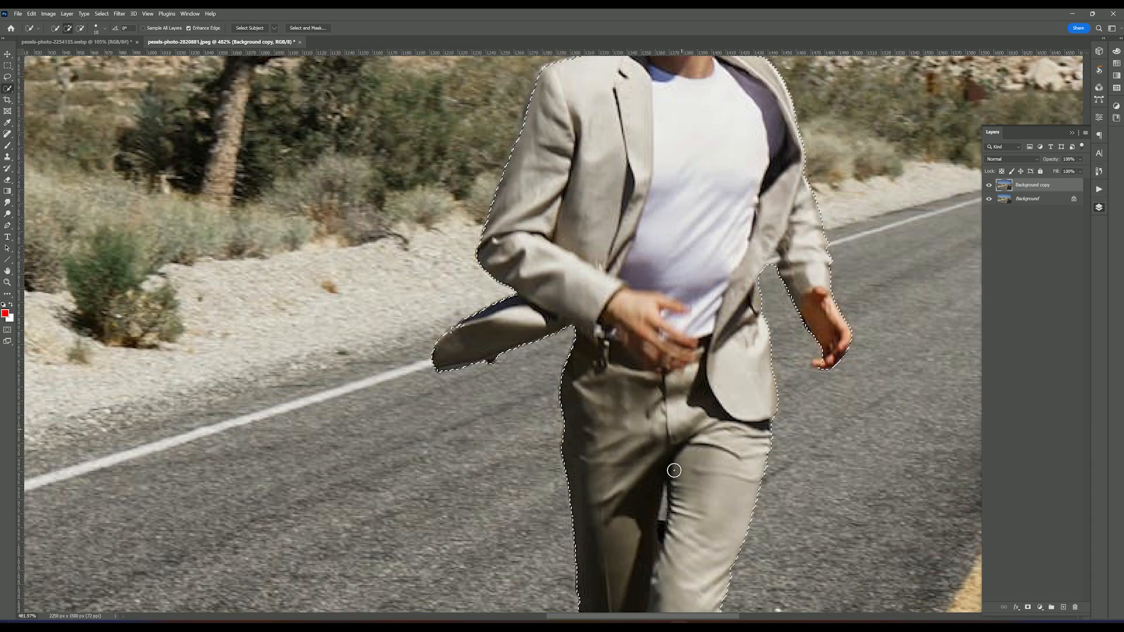
Add the missing ankle and heel of the front shoe to the selection and subtract the man's ground shadow.
{"action": "left_click_drag", "start_coordinate": [674, 469], "coordinate": [636, 226]}
{"action": "scroll", "coordinate": [636, 226], "scroll_direction": "up", "scroll_amount": 3}
{"action": "scroll", "coordinate": [550, 425], "scroll_direction": "down", "scroll_amount": 5}
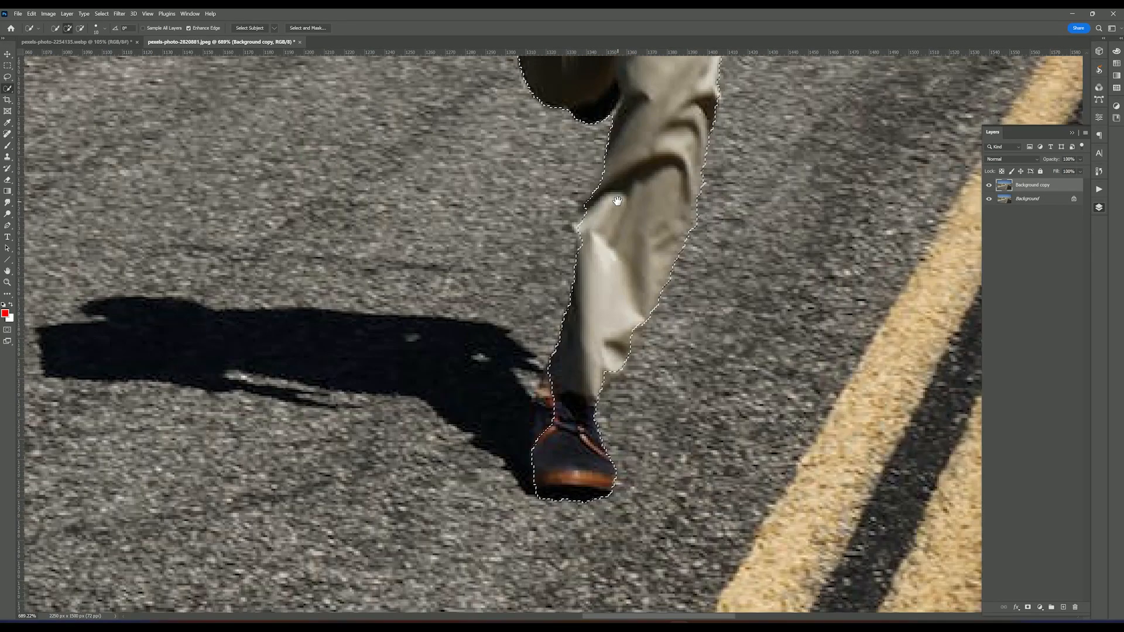
{"action": "left_click", "coordinate": [559, 388]}
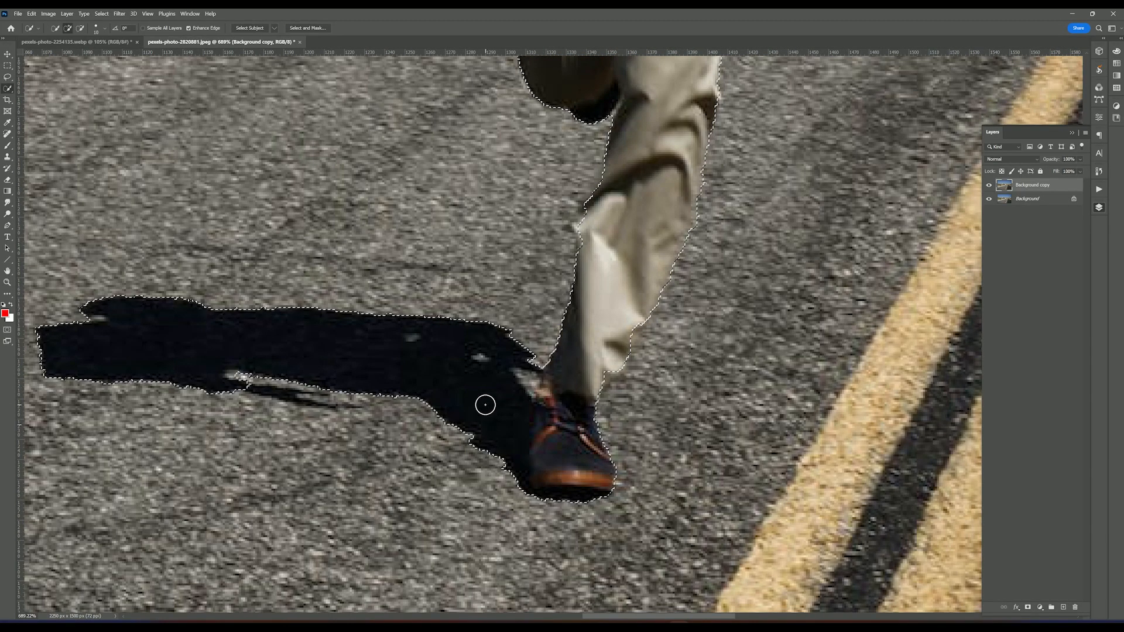
{"action": "mouse_move", "coordinate": [109, 380]}
{"action": "left_mouse_down"}
{"action": "mouse_move", "coordinate": [154, 318]}
{"action": "mouse_move", "coordinate": [212, 304]}
{"action": "mouse_move", "coordinate": [130, 294]}
{"action": "mouse_move", "coordinate": [71, 330]}
{"action": "mouse_move", "coordinate": [57, 357]}
{"action": "mouse_move", "coordinate": [59, 322]}
{"action": "mouse_move", "coordinate": [106, 360]}
{"action": "mouse_move", "coordinate": [189, 369]}
{"action": "mouse_move", "coordinate": [240, 308]}
{"action": "mouse_move", "coordinate": [249, 364]}
{"action": "mouse_move", "coordinate": [285, 313]}
{"action": "mouse_move", "coordinate": [307, 357]}
{"action": "mouse_move", "coordinate": [353, 339]}
{"action": "mouse_move", "coordinate": [399, 385]}
{"action": "mouse_move", "coordinate": [460, 328]}
{"action": "mouse_move", "coordinate": [312, 314]}
{"action": "mouse_move", "coordinate": [536, 370]}
{"action": "mouse_move", "coordinate": [512, 398]}
{"action": "mouse_move", "coordinate": [504, 465]}
{"action": "mouse_move", "coordinate": [506, 489]}
{"action": "mouse_move", "coordinate": [525, 501]}
{"action": "mouse_move", "coordinate": [546, 485]}
{"action": "mouse_move", "coordinate": [521, 379]}
{"action": "mouse_move", "coordinate": [515, 393]}
{"action": "mouse_move", "coordinate": [527, 371]}
{"action": "left_mouse_up"}
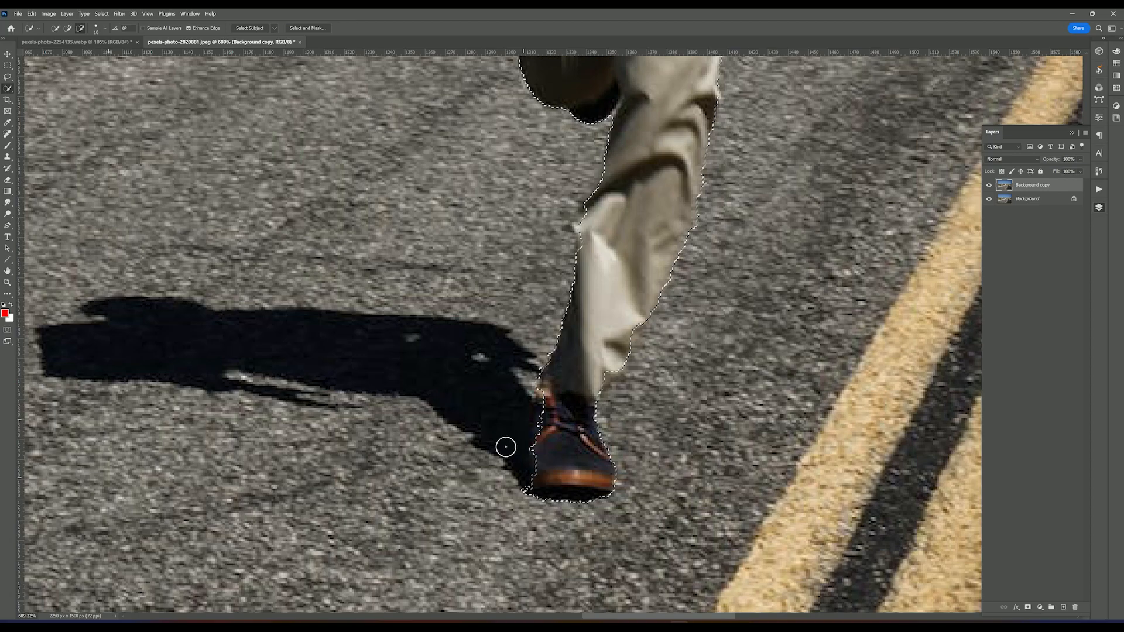
Copy the selected man from the Background copy layer onto a new layer.
{"action": "scroll", "coordinate": [559, 422], "scroll_direction": "down", "scroll_amount": 10}
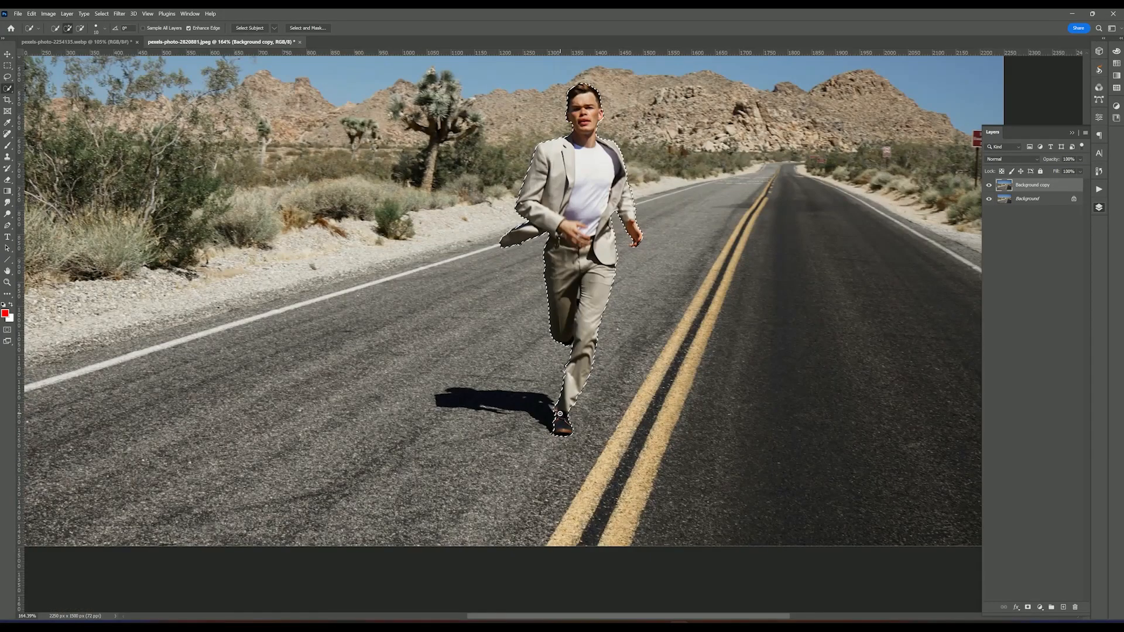
{"action": "scroll", "coordinate": [559, 422], "scroll_direction": "up", "scroll_amount": 3}
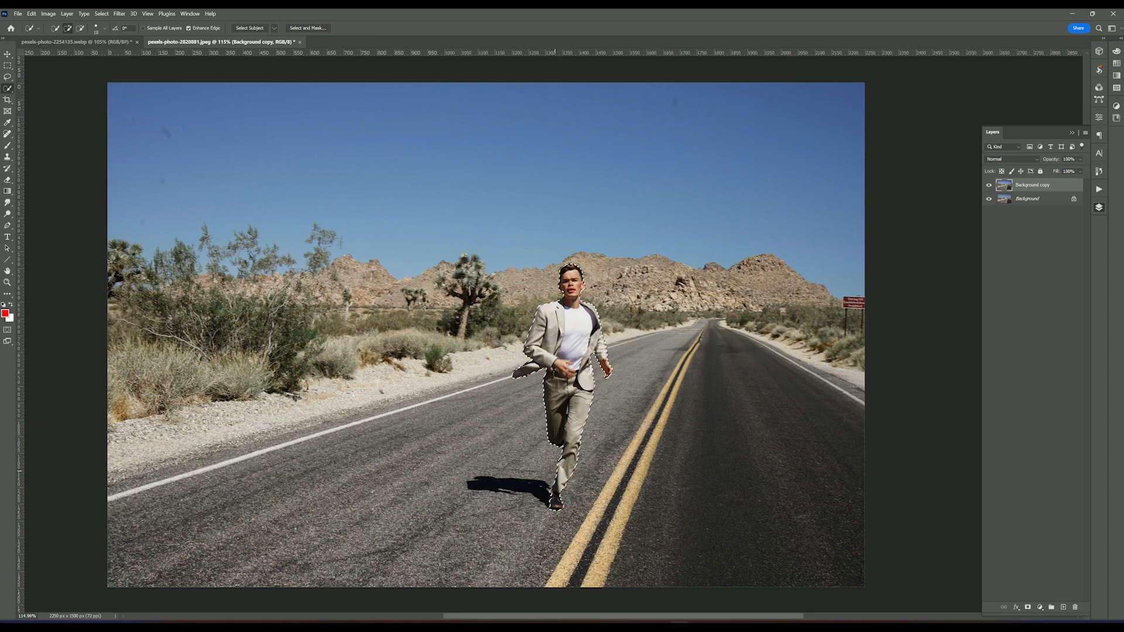
{"action": "key", "text": "ctrl+j"}
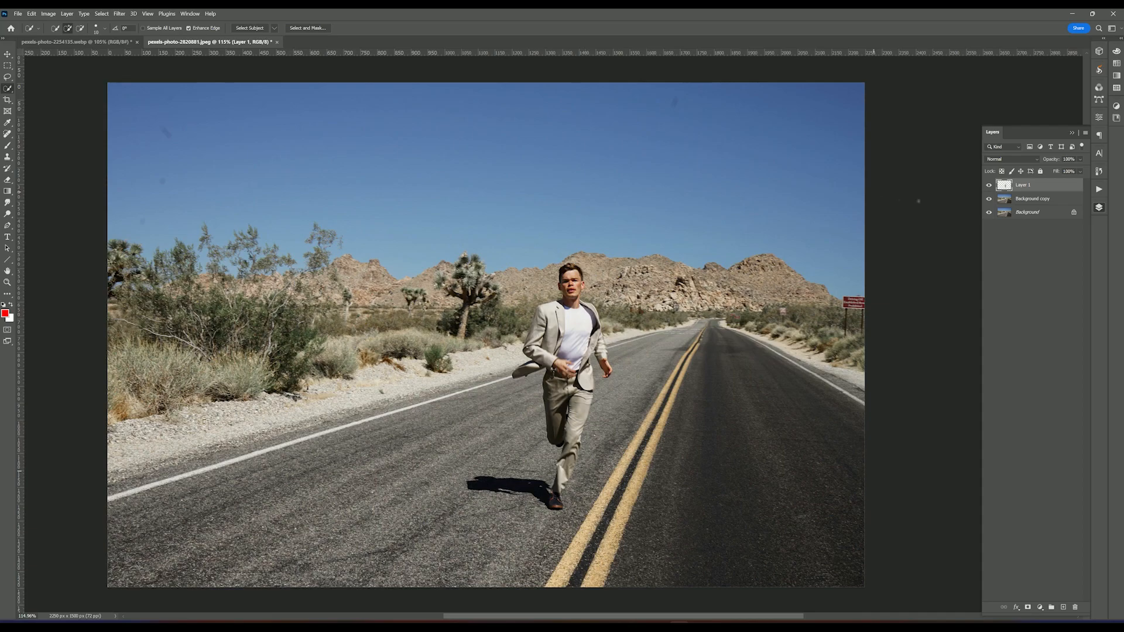
Hide the Background layer and inspect the cut-out man on Layer 1 alone by temporarily hiding Background copy.
{"action": "left_click", "coordinate": [990, 214]}
{"action": "left_click", "coordinate": [1032, 201]}
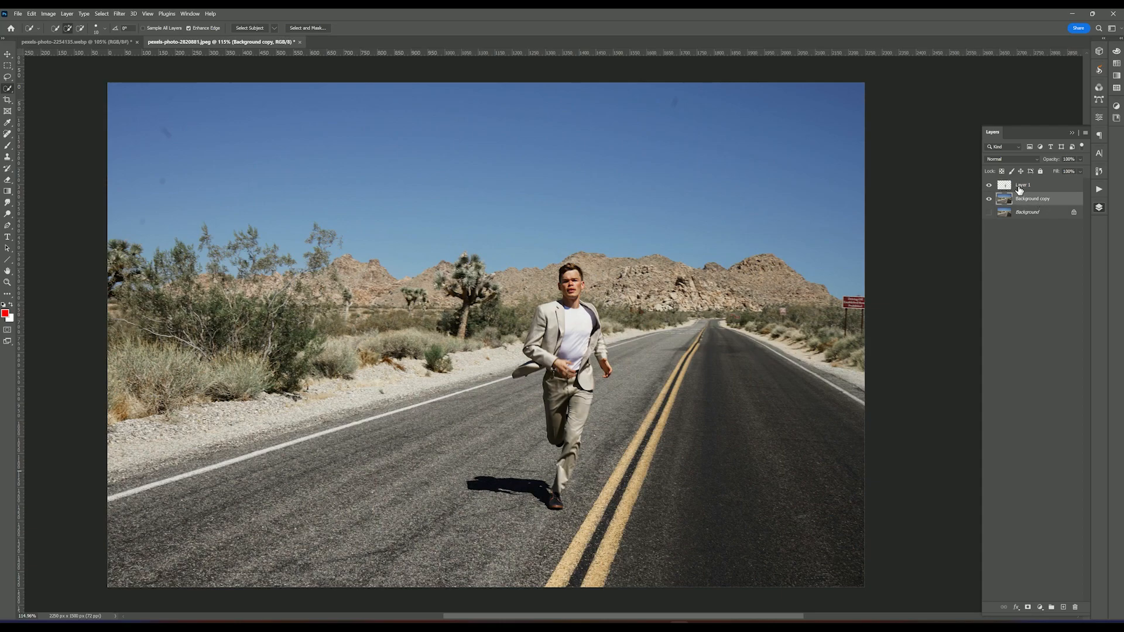
{"action": "left_click", "coordinate": [1021, 188]}
{"action": "left_click", "coordinate": [990, 199]}
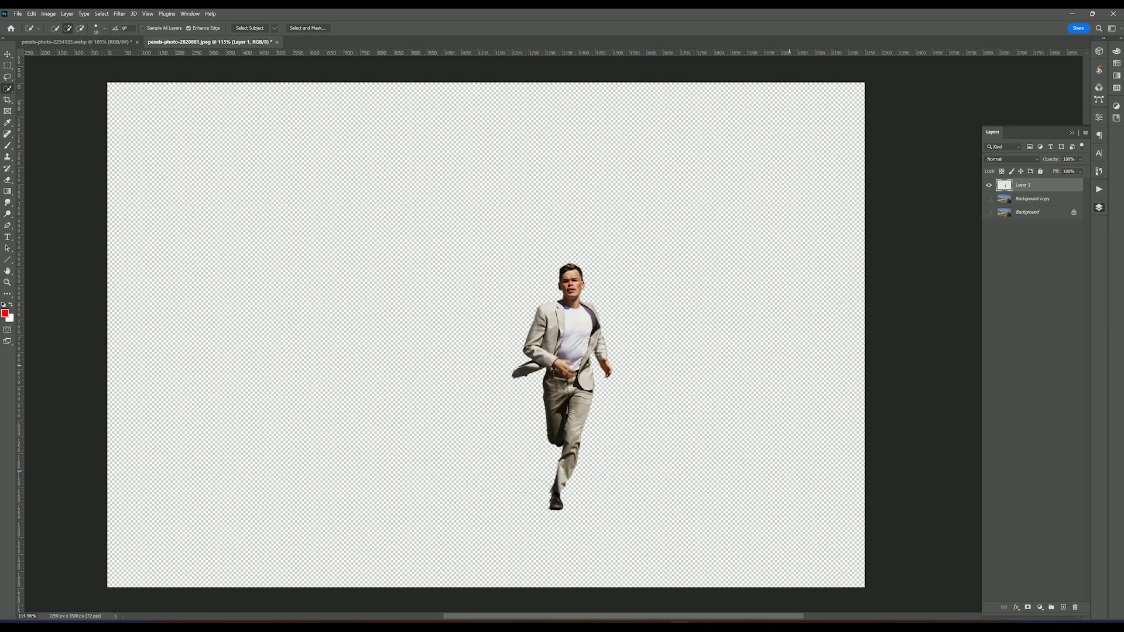
{"action": "scroll", "coordinate": [606, 419], "scroll_direction": "up", "scroll_amount": 5}
{"action": "scroll", "coordinate": [413, 310], "scroll_direction": "down", "scroll_amount": 3}
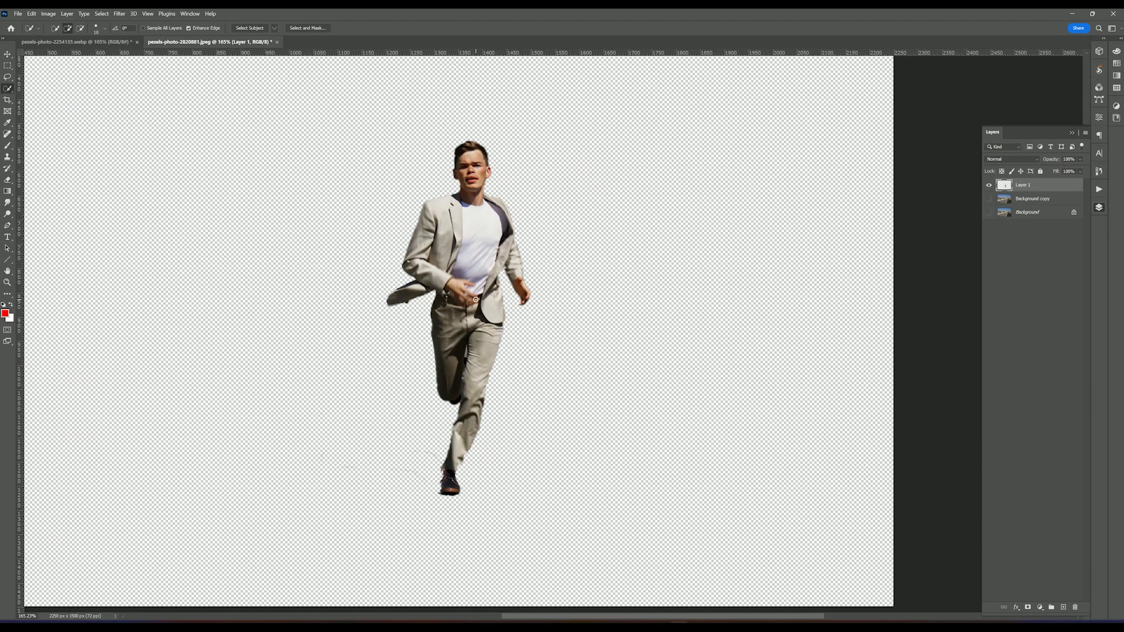
{"action": "scroll", "coordinate": [475, 299], "scroll_direction": "down", "scroll_amount": 2}
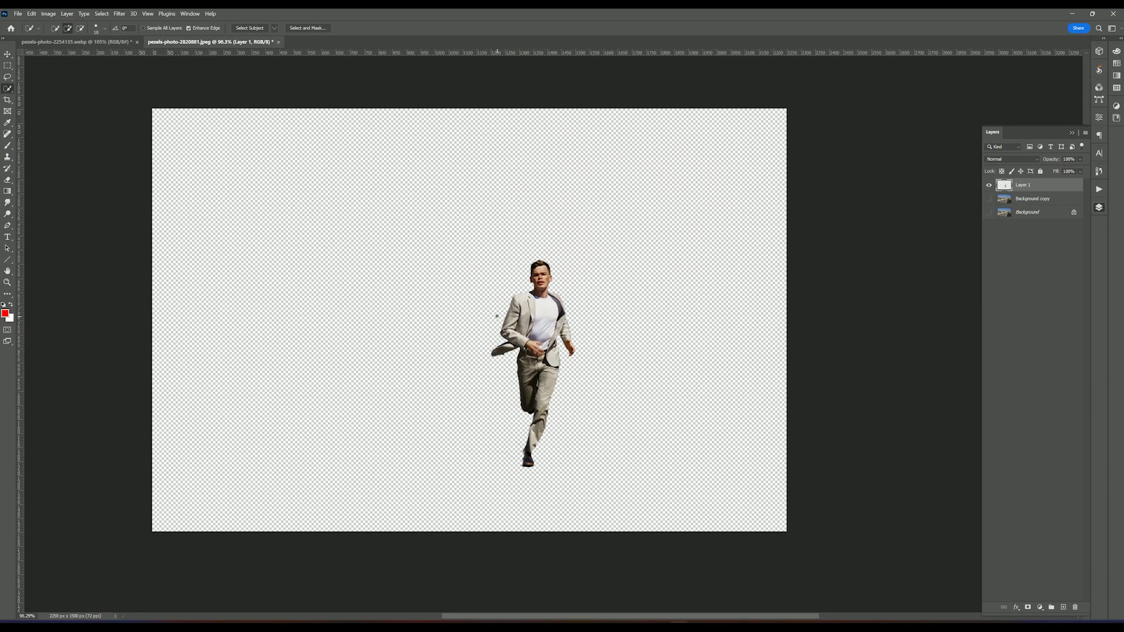
{"action": "scroll", "coordinate": [775, 304], "scroll_direction": "up", "scroll_amount": 2}
{"action": "left_click", "coordinate": [990, 201]}
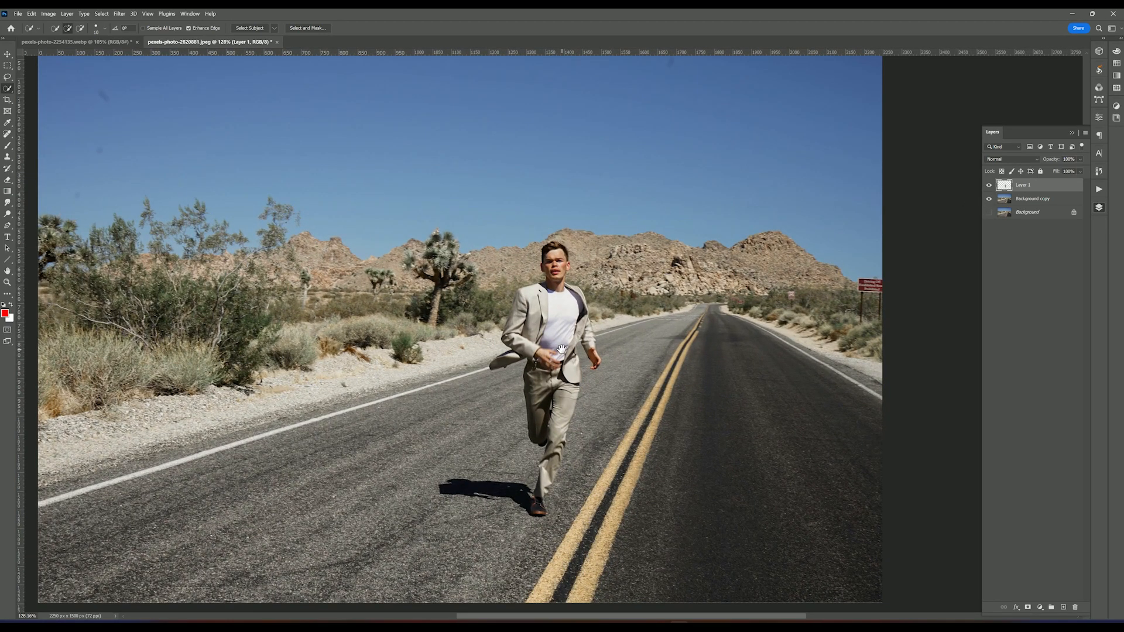
{"action": "left_click_drag", "start_coordinate": [561, 349], "coordinate": [577, 357]}
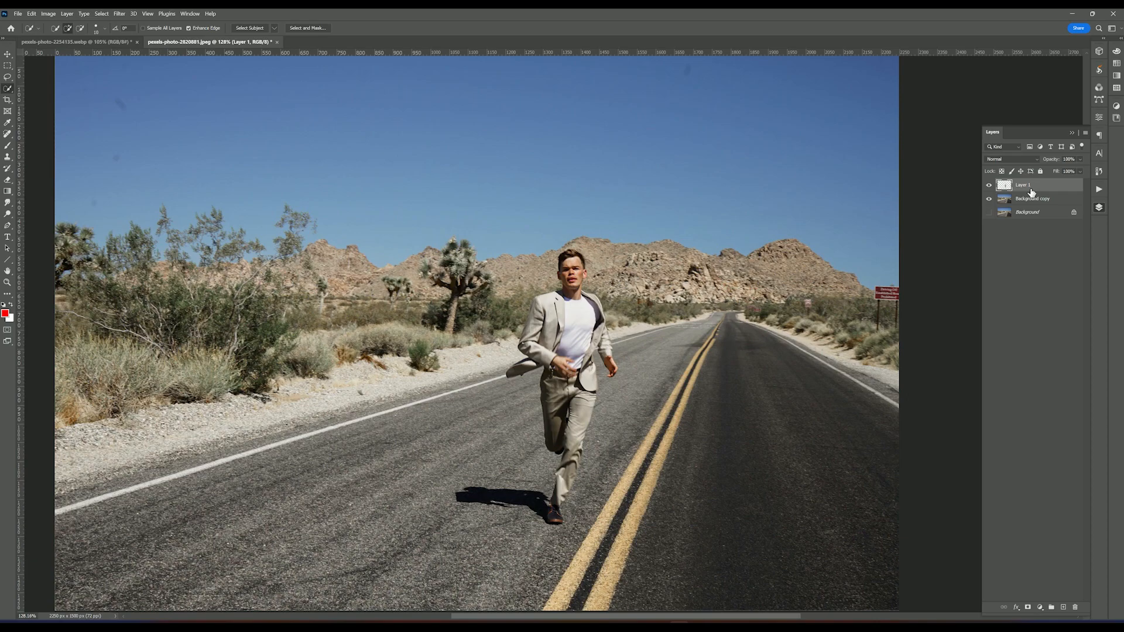
Duplicate the cut-out man on Layer 1 until there are five copies of the layer.
{"action": "key", "text": "ctrl+j"}
{"action": "key", "text": "ctrl+j"}
{"action": "key", "text": "ctrl+j"}
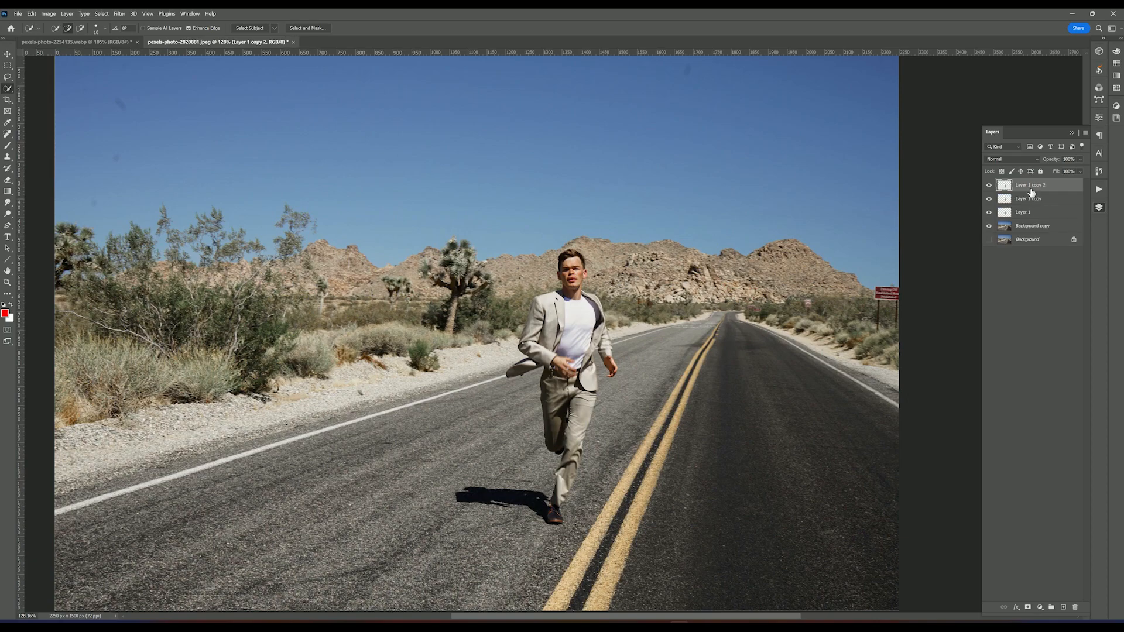
{"action": "key", "text": "ctrl+j"}
{"action": "key", "text": "ctrl+j"}
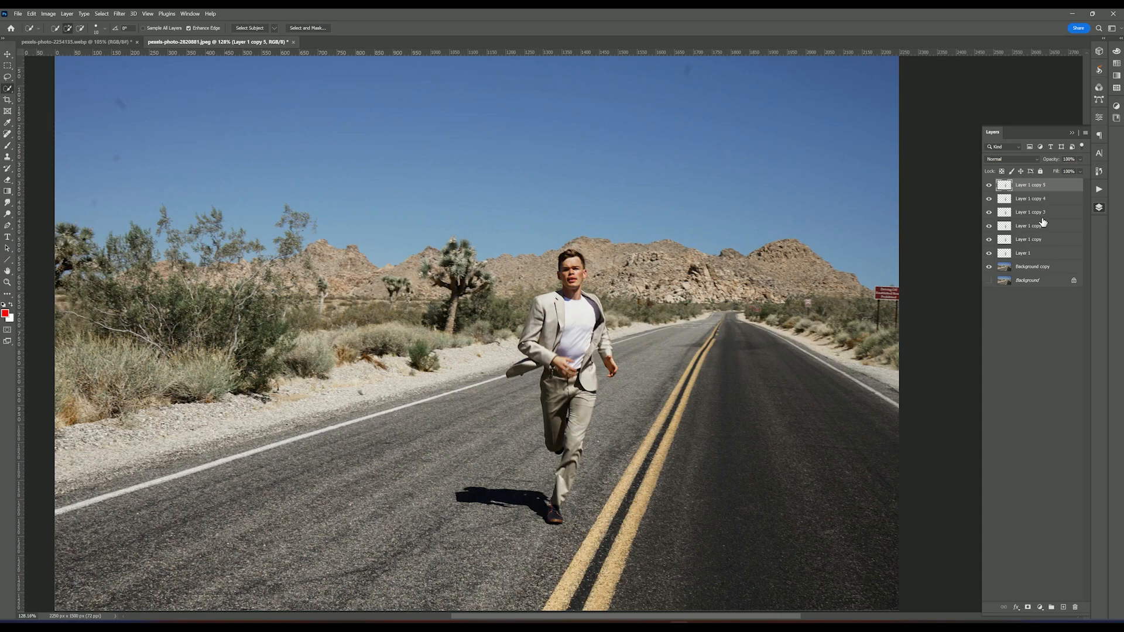
Add a new empty layer directly above Background copy and beneath all the cut-out layers.
{"action": "left_click", "coordinate": [1042, 258]}
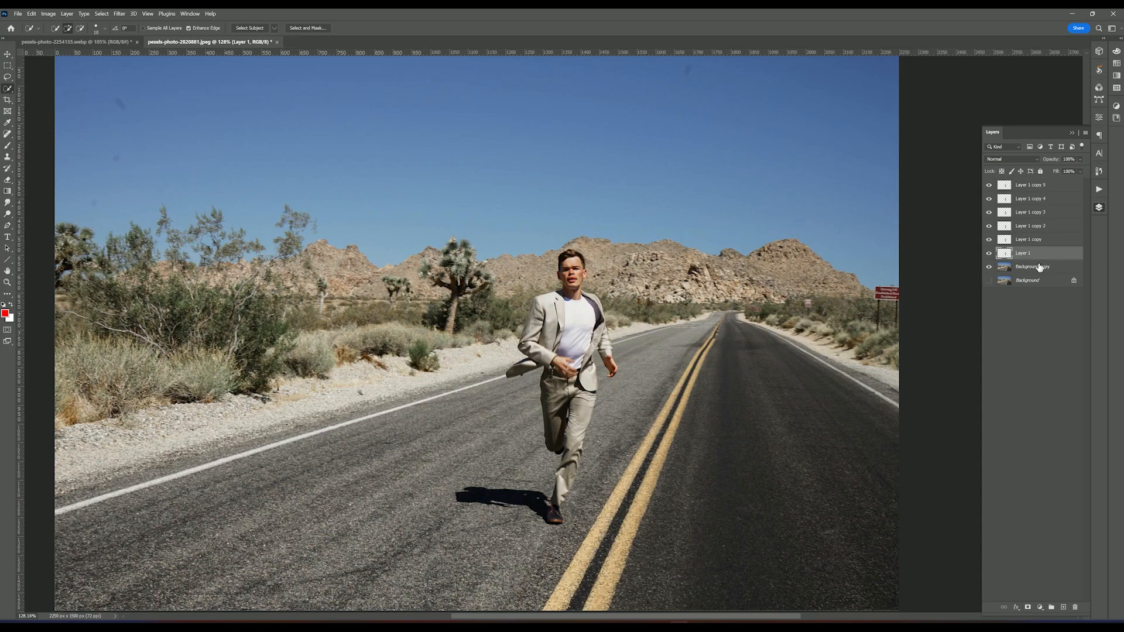
{"action": "left_click", "coordinate": [1039, 269]}
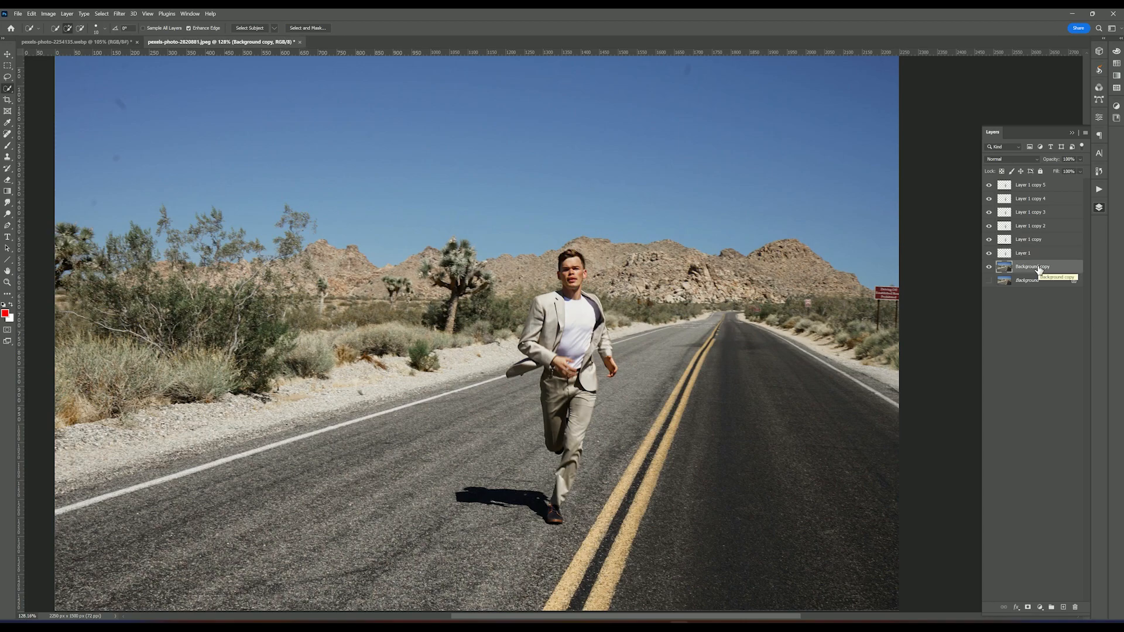
{"action": "left_click", "coordinate": [1064, 609]}
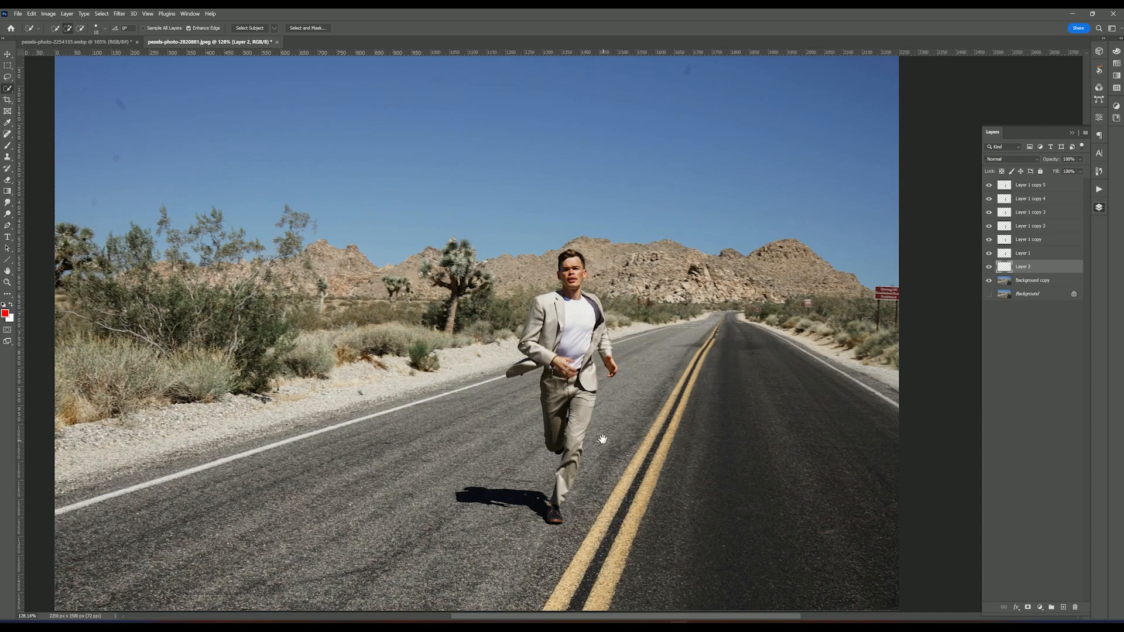
{"action": "left_click_drag", "start_coordinate": [603, 441], "coordinate": [595, 397]}
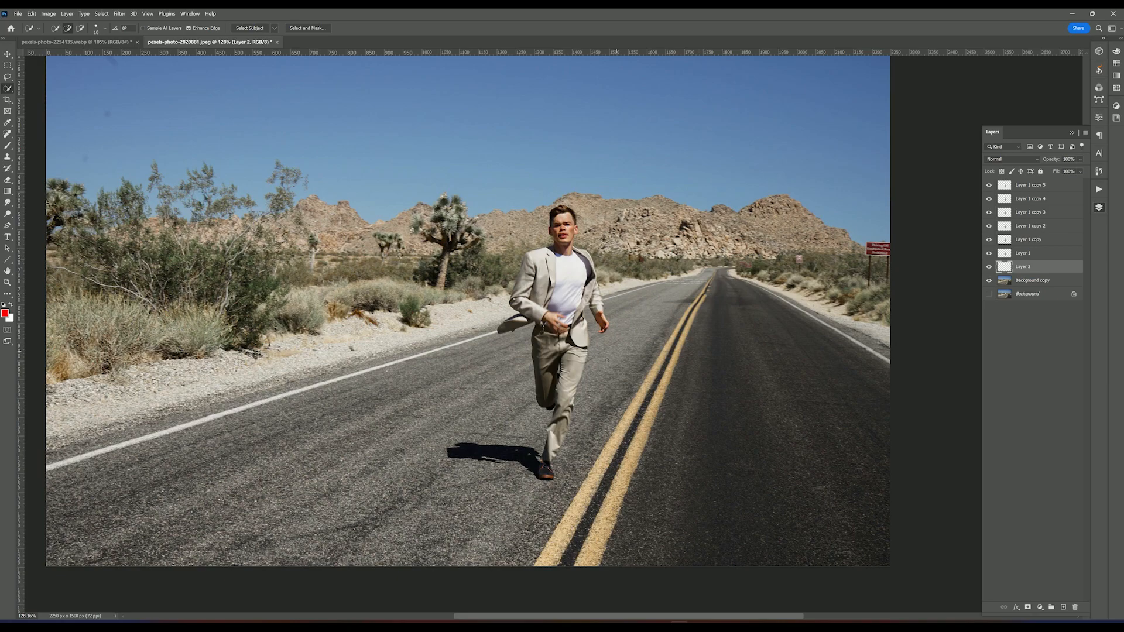
Try brushing rough red perspective strokes on the new layer, and replace it with a fresh empty layer.
{"action": "key", "text": "b"}
{"action": "mouse_move", "coordinate": [602, 340]}
{"action": "left_mouse_down"}
{"action": "mouse_move", "coordinate": [708, 259]}
{"action": "mouse_move", "coordinate": [611, 345]}
{"action": "mouse_move", "coordinate": [681, 282]}
{"action": "left_mouse_up"}
{"action": "left_click_drag", "start_coordinate": [509, 212], "coordinate": [527, 254]}
{"action": "mouse_move", "coordinate": [763, 265]}
{"action": "left_mouse_down"}
{"action": "mouse_move", "coordinate": [582, 378]}
{"action": "mouse_move", "coordinate": [693, 262]}
{"action": "left_mouse_up"}
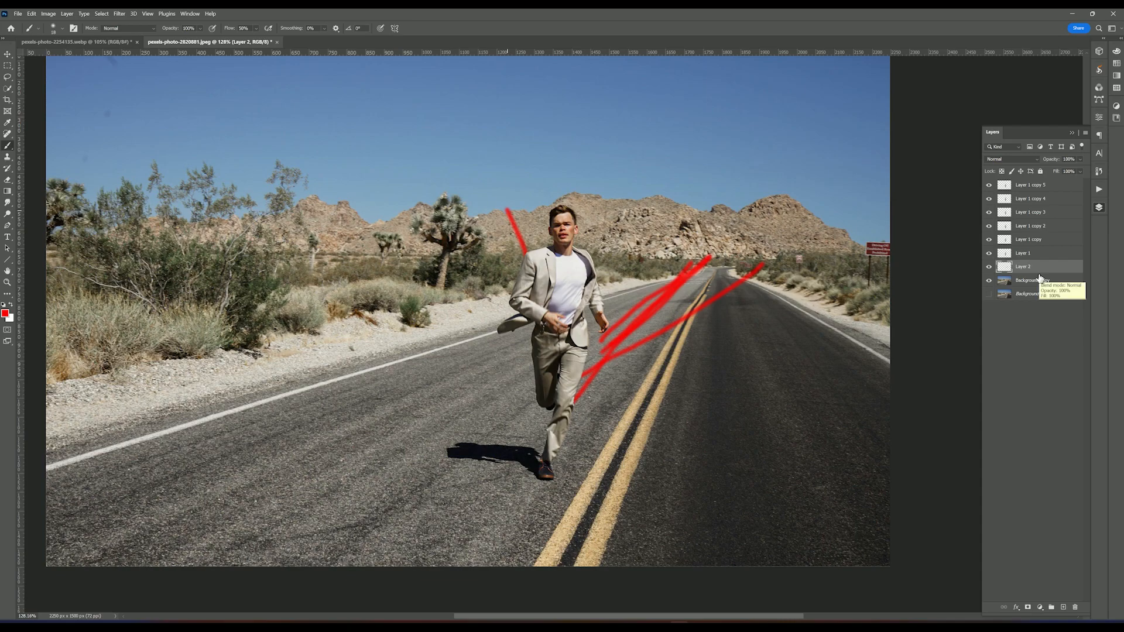
{"action": "key", "text": "Delete"}
{"action": "left_click", "coordinate": [1063, 607]}
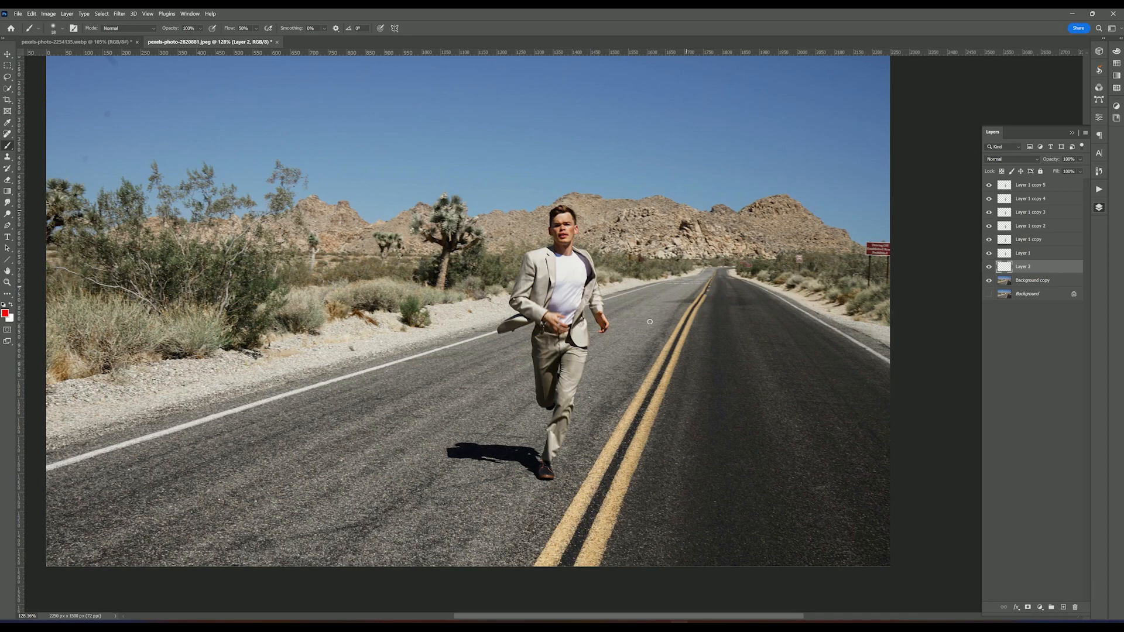
Draw a 1 px red line along each outer road edge with the Line tool, meeting at the vanishing point.
{"action": "left_click", "coordinate": [7, 264]}
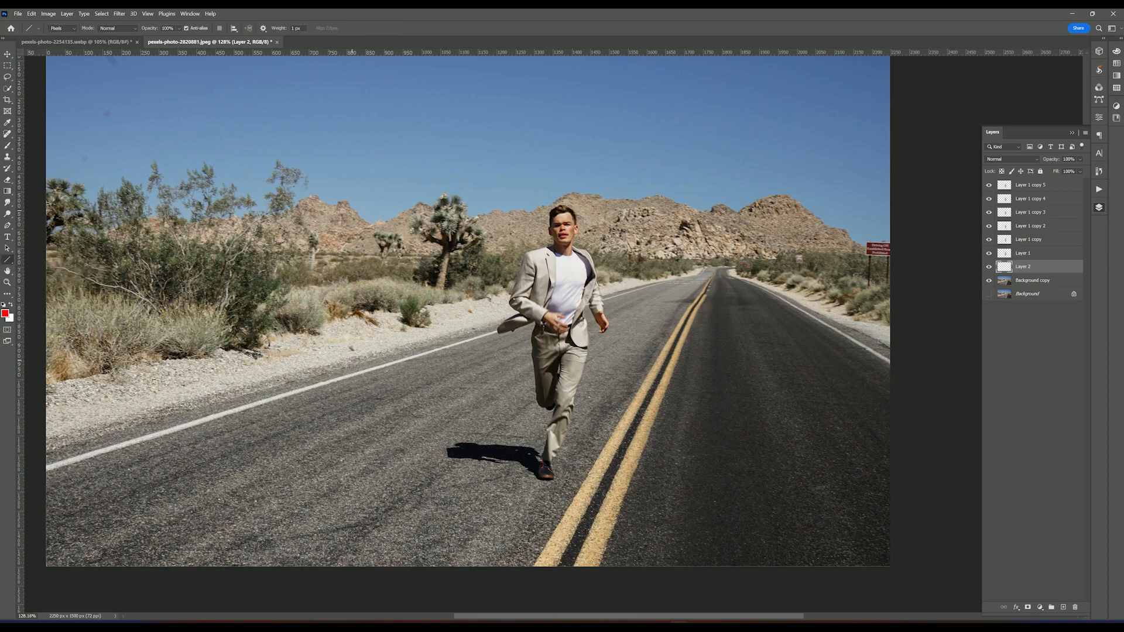
{"action": "left_click_drag", "start_coordinate": [335, 362], "coordinate": [727, 264]}
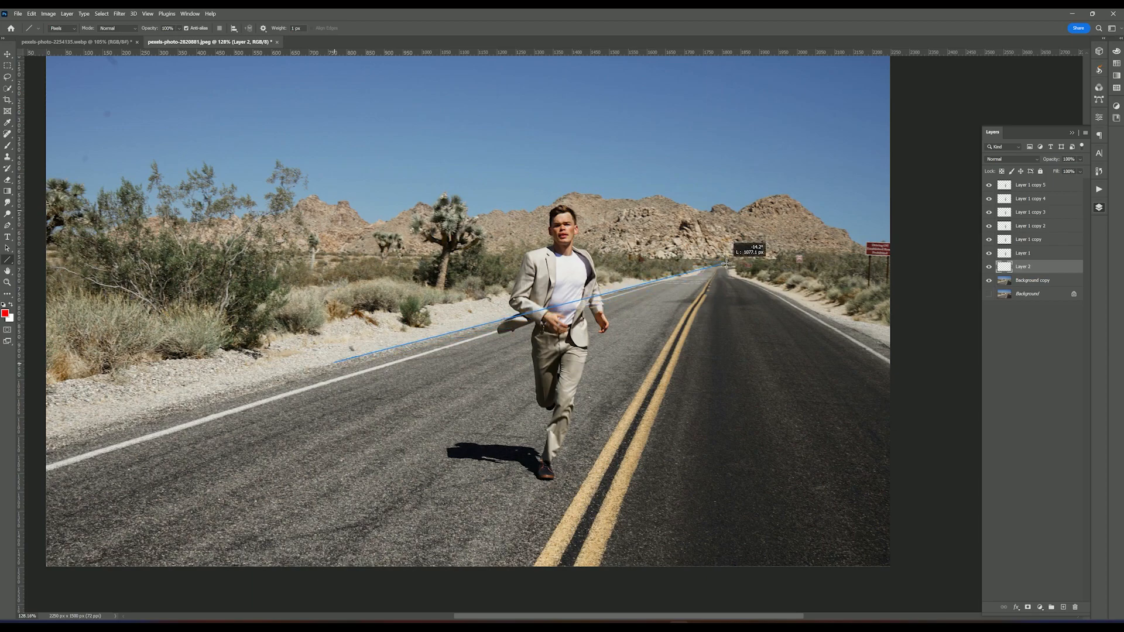
{"action": "left_click_drag", "start_coordinate": [727, 265], "coordinate": [726, 265]}
{"action": "mouse_move", "coordinate": [722, 264]}
{"action": "left_mouse_down"}
{"action": "mouse_move", "coordinate": [844, 344]}
{"action": "mouse_move", "coordinate": [951, 391]}
{"action": "left_mouse_up"}
Examine where the two red perspective lines meet at the horizon and compare the photo with Layer 2 hidden and shown.
{"action": "scroll", "coordinate": [705, 275], "scroll_direction": "up", "scroll_amount": 8}
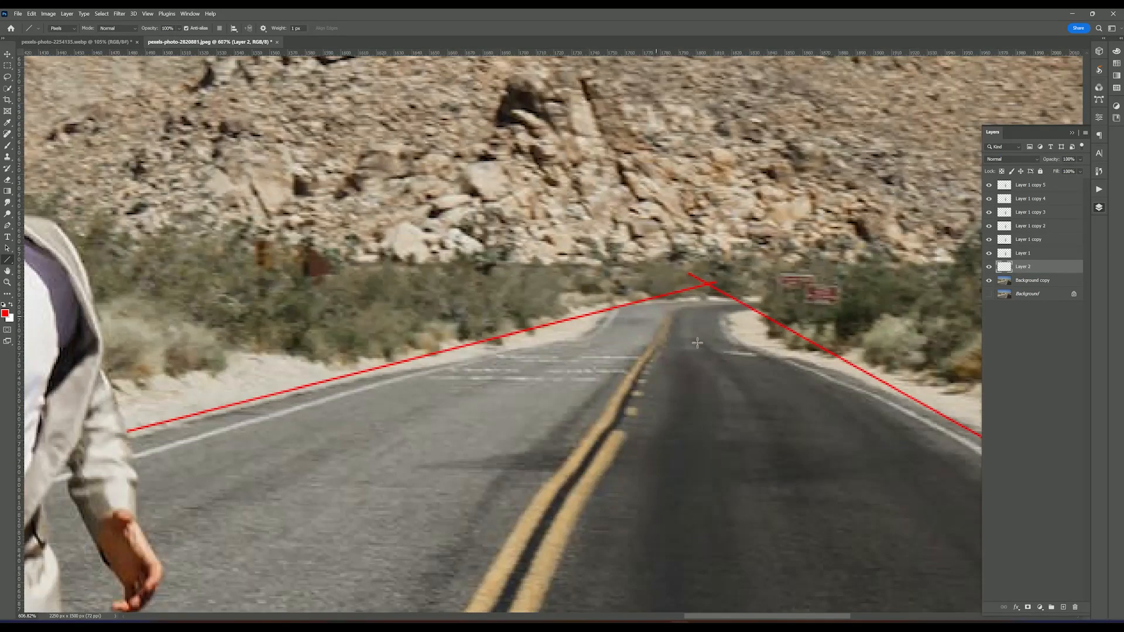
{"action": "scroll", "coordinate": [637, 322], "scroll_direction": "down", "scroll_amount": 8}
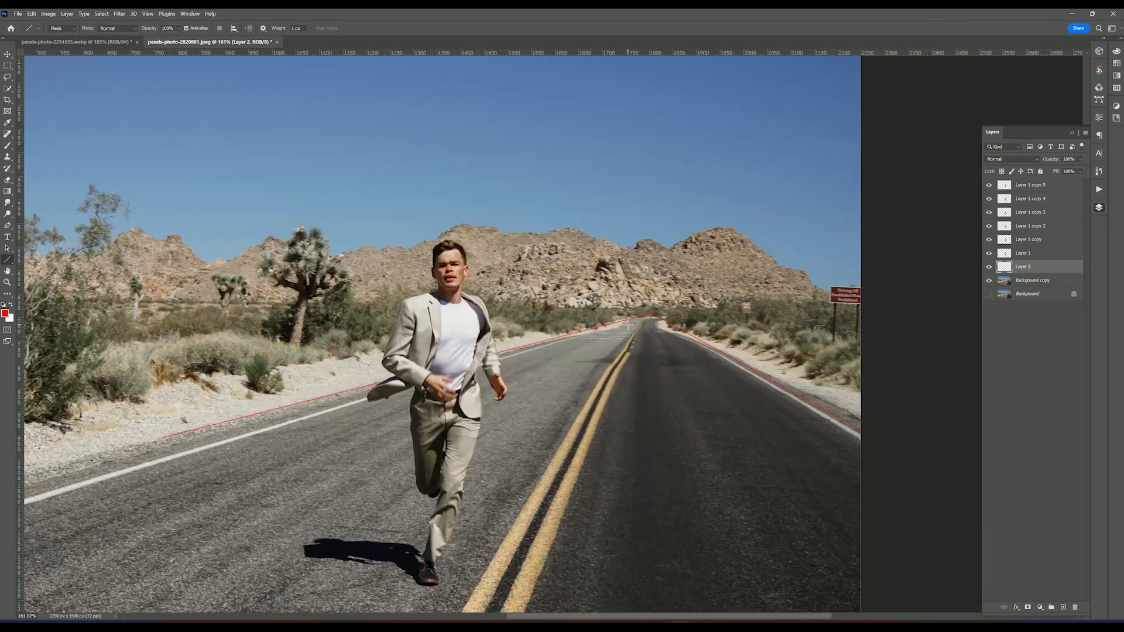
{"action": "scroll", "coordinate": [620, 328], "scroll_direction": "down", "scroll_amount": 4}
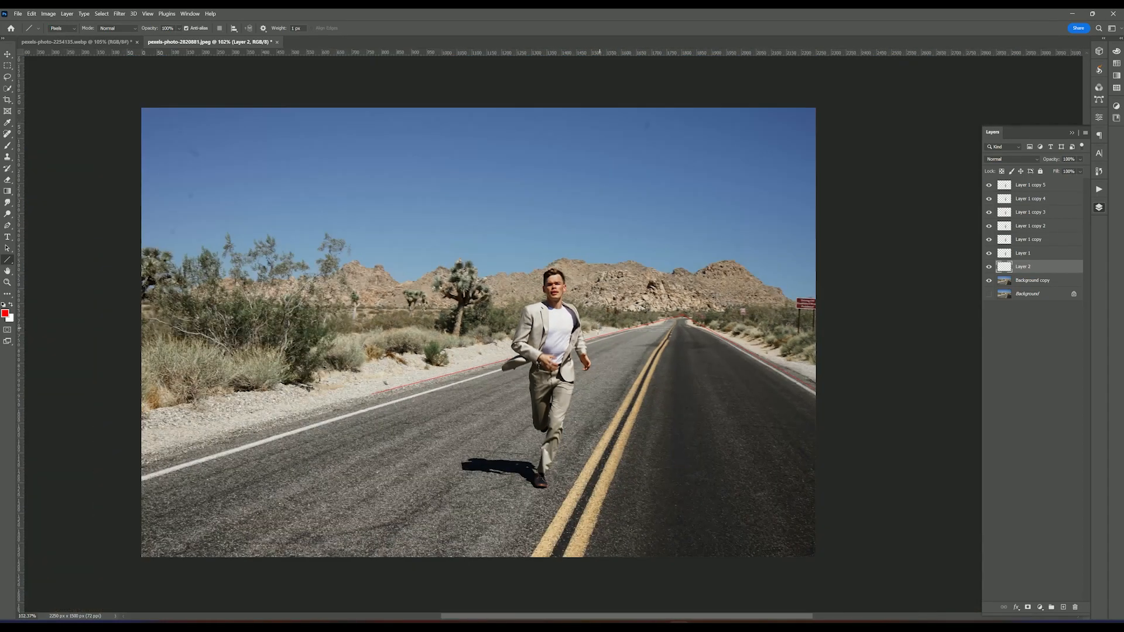
{"action": "scroll", "coordinate": [536, 338], "scroll_direction": "up", "scroll_amount": 1}
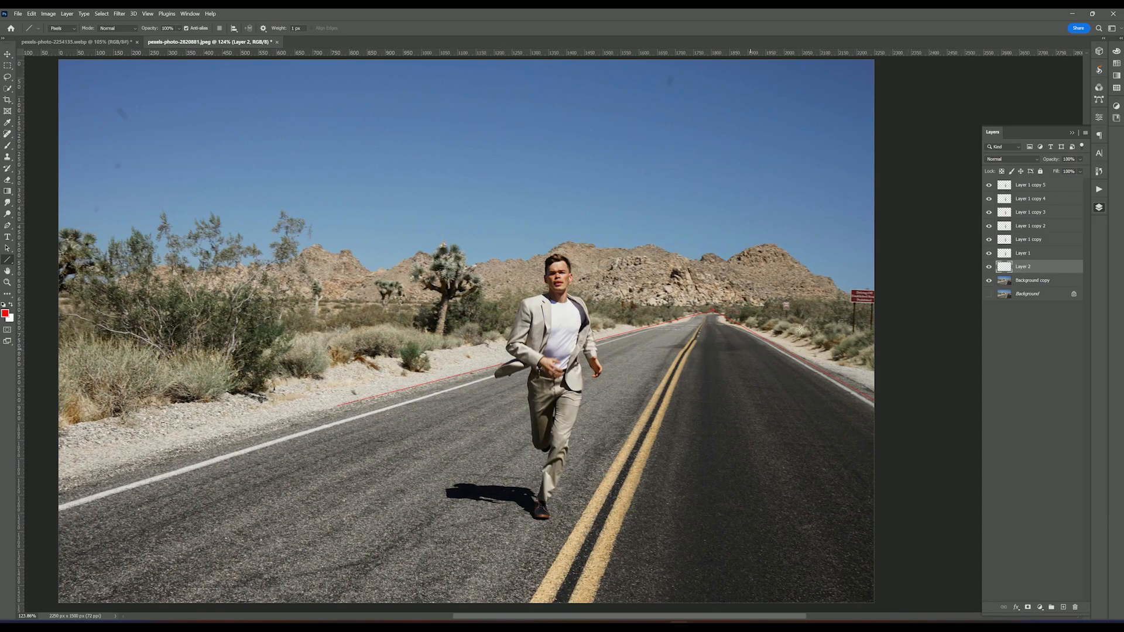
{"action": "left_click_drag", "start_coordinate": [556, 323], "coordinate": [580, 323]}
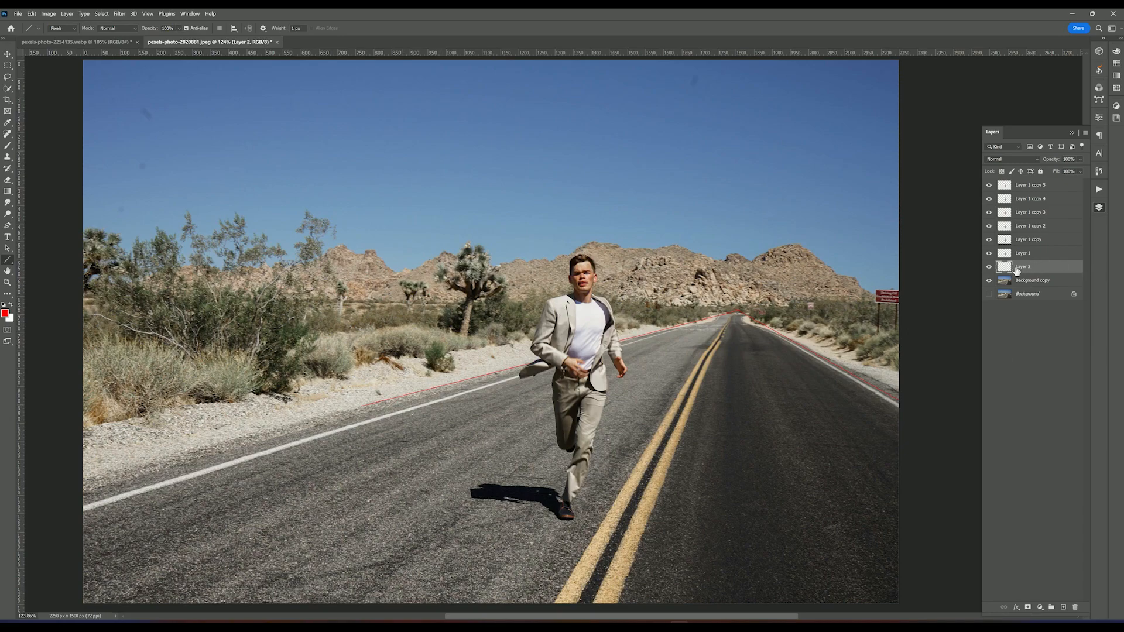
{"action": "left_click", "coordinate": [990, 268]}
{"action": "left_click", "coordinate": [990, 267]}
{"action": "left_click", "coordinate": [990, 268]}
{"action": "left_click", "coordinate": [990, 267]}
Put the cut-out man on Layer 1 into Free Transform.
{"action": "left_click", "coordinate": [1018, 255]}
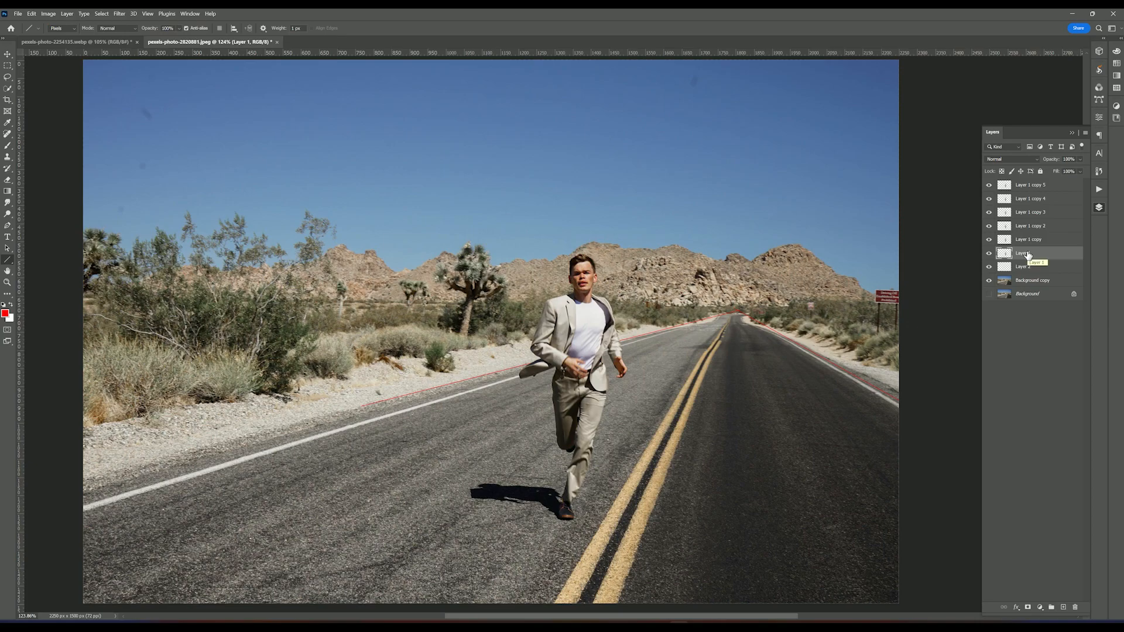
{"action": "key", "text": "v"}
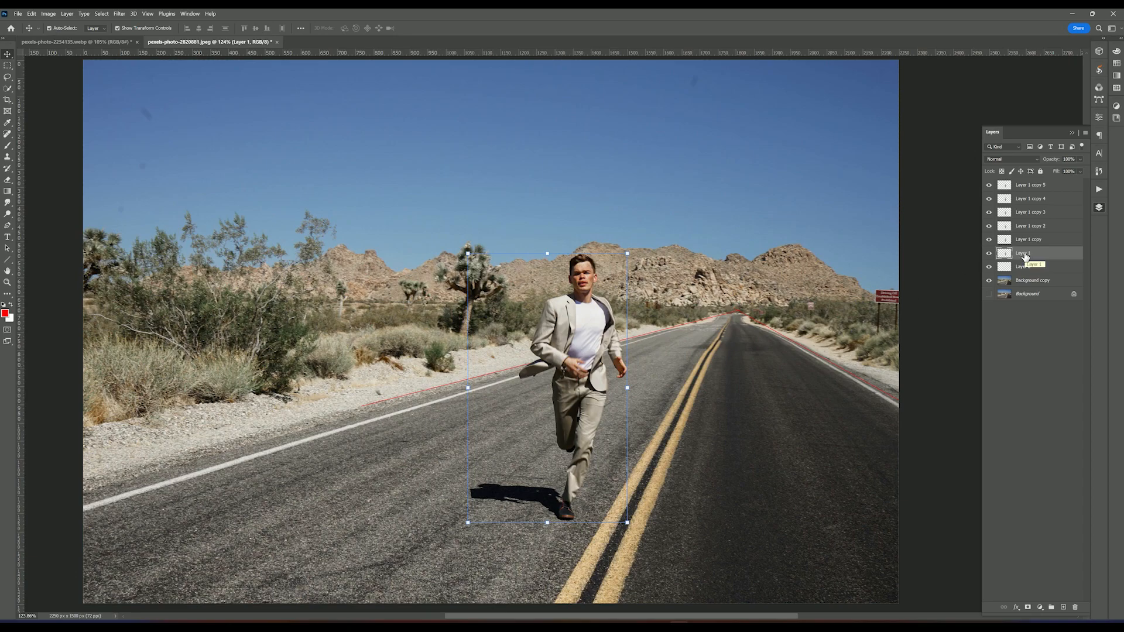
{"action": "key", "text": "ctrl+t"}
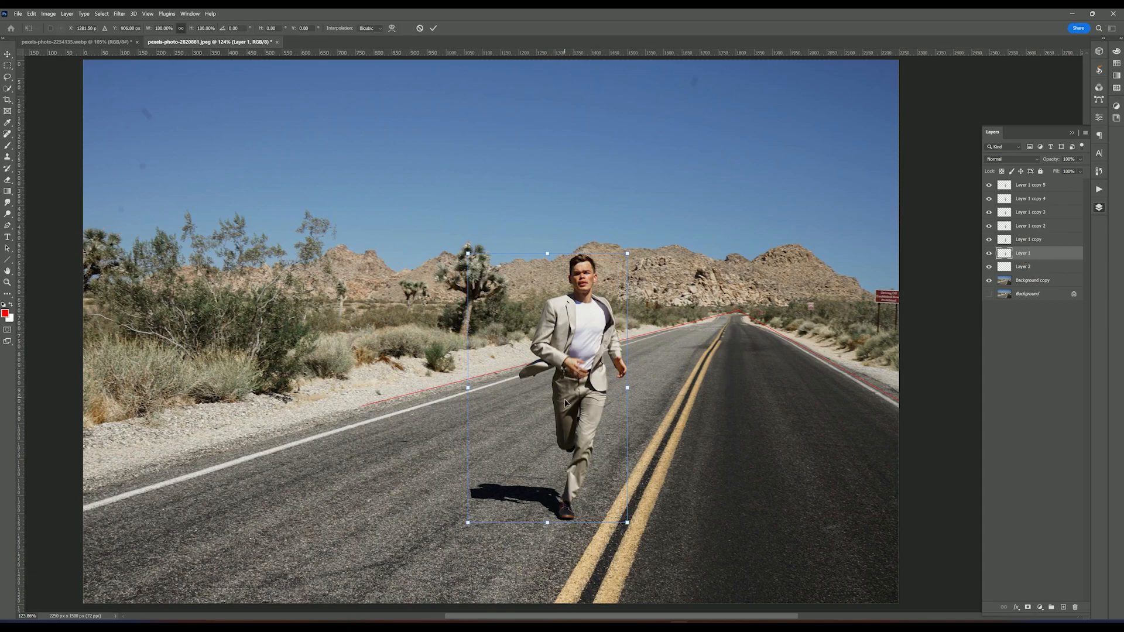
Try moving the man on Layer 1 back along the road and scaling him freehand to about 49%.
{"action": "left_click_drag", "start_coordinate": [583, 366], "coordinate": [648, 307]}
{"action": "left_click_drag", "start_coordinate": [534, 188], "coordinate": [589, 281]}
{"action": "mouse_move", "coordinate": [642, 338]}
{"action": "left_mouse_down"}
{"action": "mouse_move", "coordinate": [611, 312]}
{"action": "mouse_move", "coordinate": [654, 320]}
{"action": "mouse_move", "coordinate": [526, 300]}
{"action": "mouse_move", "coordinate": [638, 312]}
{"action": "mouse_move", "coordinate": [596, 301]}
{"action": "mouse_move", "coordinate": [628, 342]}
{"action": "mouse_move", "coordinate": [640, 317]}
{"action": "left_mouse_up"}
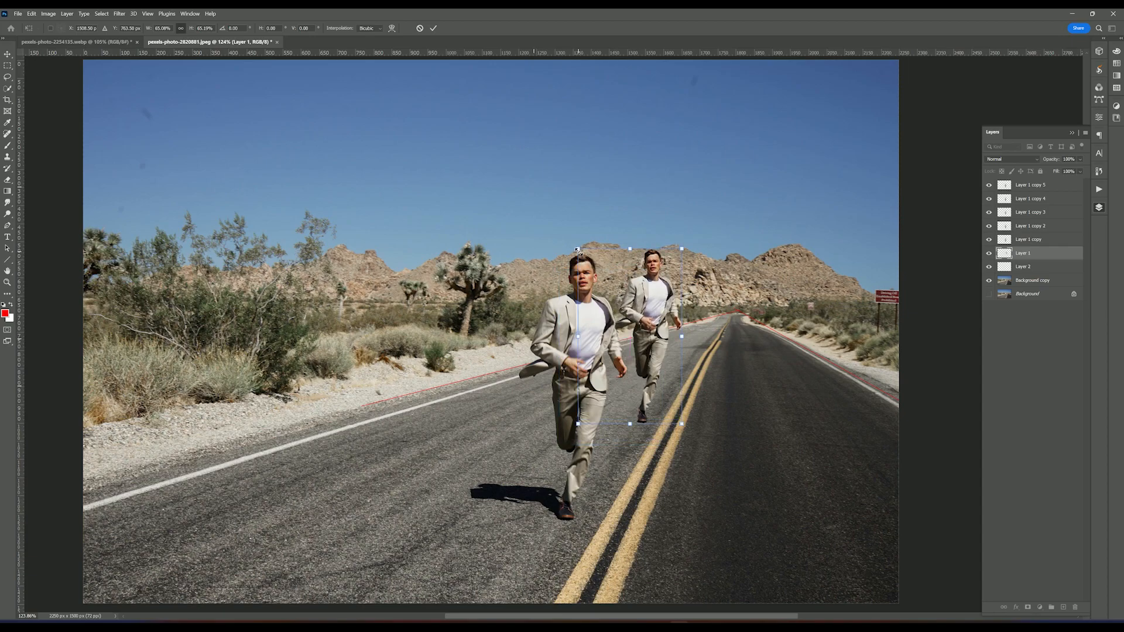
{"action": "left_click_drag", "start_coordinate": [579, 249], "coordinate": [605, 291]}
{"action": "mouse_move", "coordinate": [645, 329]}
{"action": "left_mouse_down"}
{"action": "mouse_move", "coordinate": [644, 319]}
{"action": "mouse_move", "coordinate": [664, 333]}
{"action": "mouse_move", "coordinate": [659, 325]}
{"action": "left_mouse_up"}
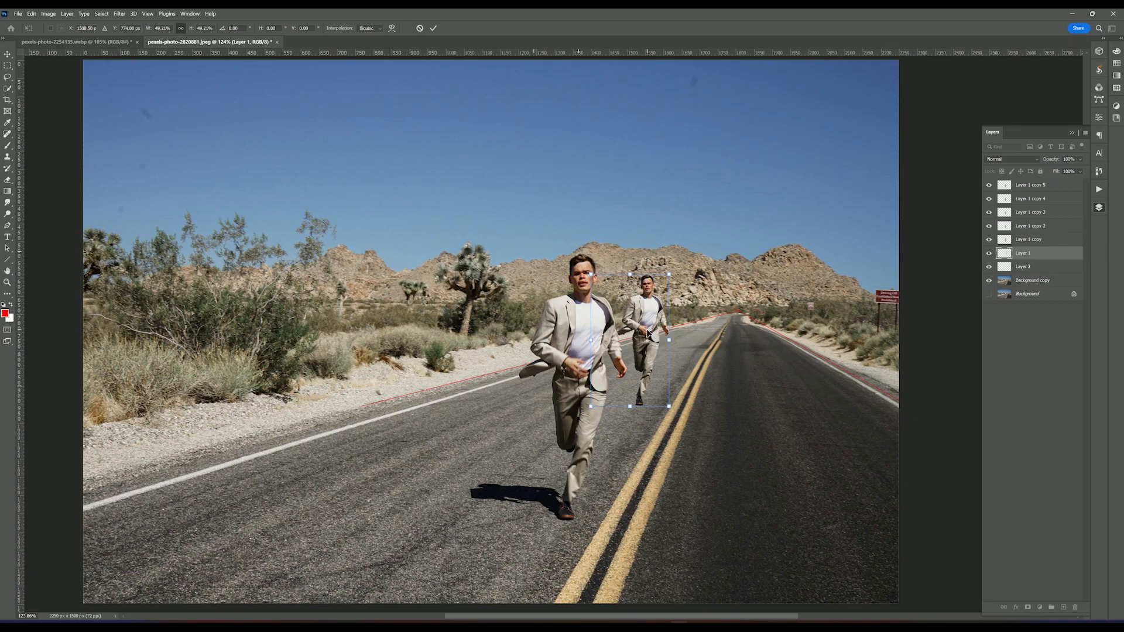
Undo the freehand moves and scaling of the man on Layer 1.
{"action": "key", "text": "ctrl+z"}
{"action": "key", "text": "ctrl+z"}
{"action": "key", "text": "ctrl+z"}
{"action": "key", "text": "ctrl+z"}
{"action": "key", "text": "ctrl+z"}
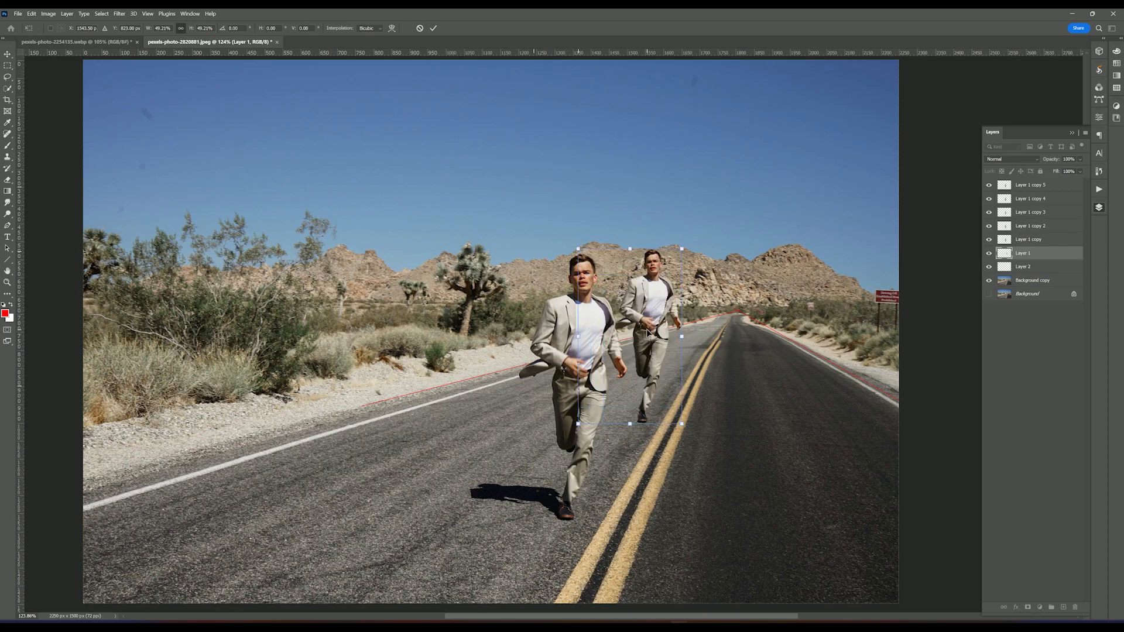
{"action": "key", "text": "ctrl+z"}
{"action": "key", "text": "ctrl+z"}
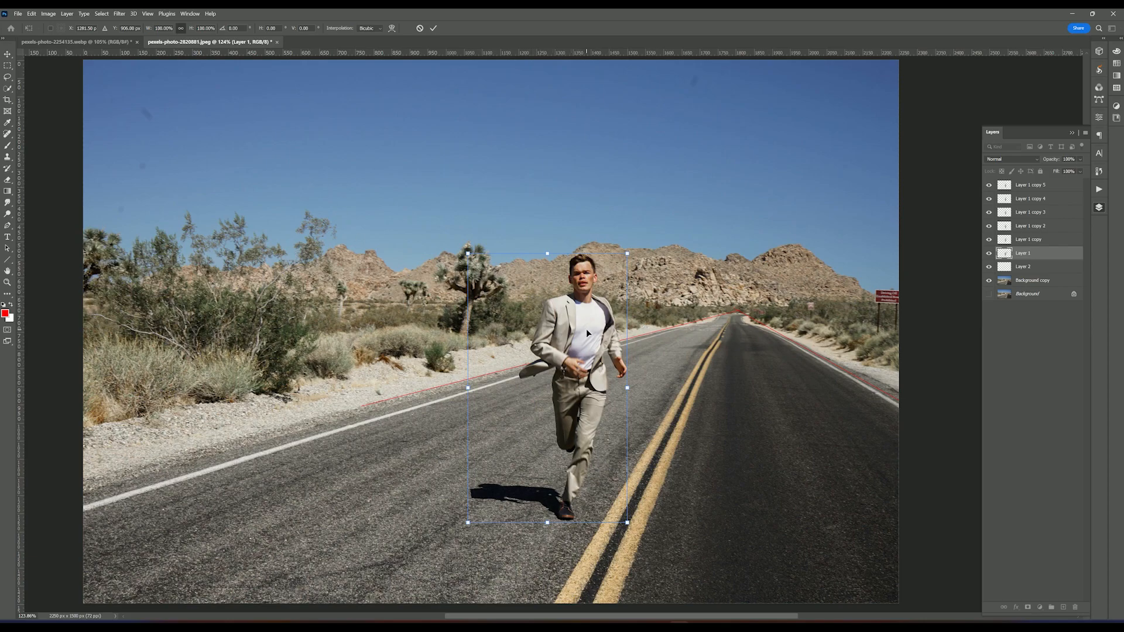
Turn on the transform reference point and place it on the vanishing point where the red lines meet.
{"action": "left_click", "coordinate": [51, 28]}
{"action": "left_click_drag", "start_coordinate": [548, 389], "coordinate": [559, 374]}
{"action": "left_click_drag", "start_coordinate": [558, 376], "coordinate": [738, 312]}
Try scaling and moving the man on Layer 1 with the reference point shifted off the vanishing point.
{"action": "left_click_drag", "start_coordinate": [738, 312], "coordinate": [768, 323]}
{"action": "left_click_drag", "start_coordinate": [584, 335], "coordinate": [638, 276]}
{"action": "left_click_drag", "start_coordinate": [559, 213], "coordinate": [652, 367]}
{"action": "left_click_drag", "start_coordinate": [702, 412], "coordinate": [784, 344]}
Undo the scaling and moves made with the shifted reference point.
{"action": "key", "text": "ctrl+z"}
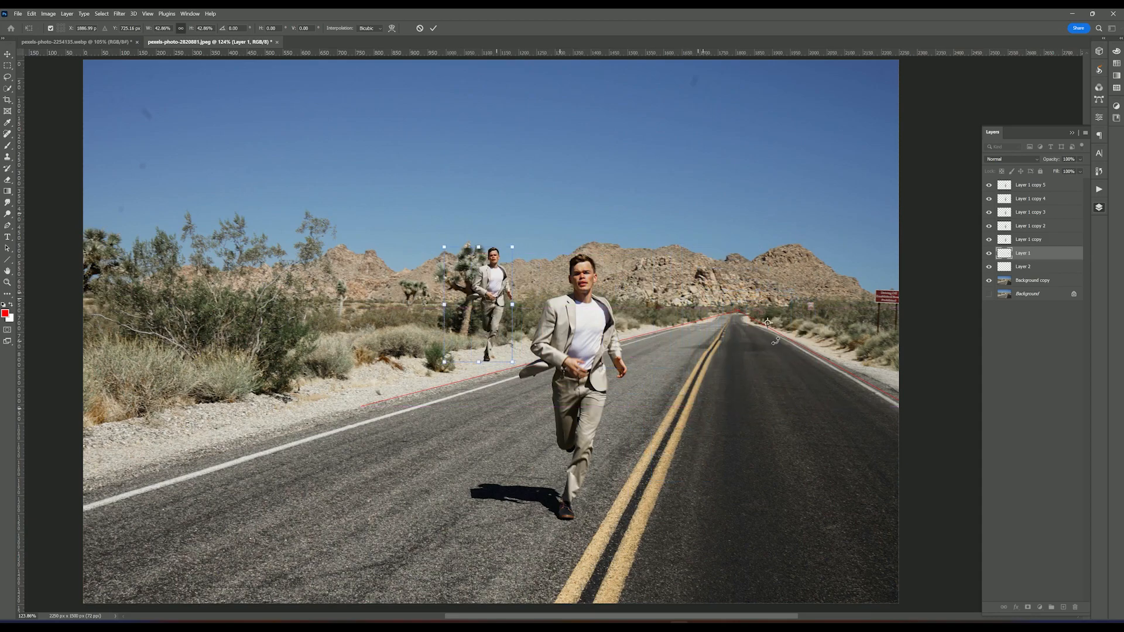
{"action": "key", "text": "ctrl+z"}
{"action": "key", "text": "ctrl+z"}
{"action": "key", "text": "ctrl+z"}
{"action": "key", "text": "ctrl+z"}
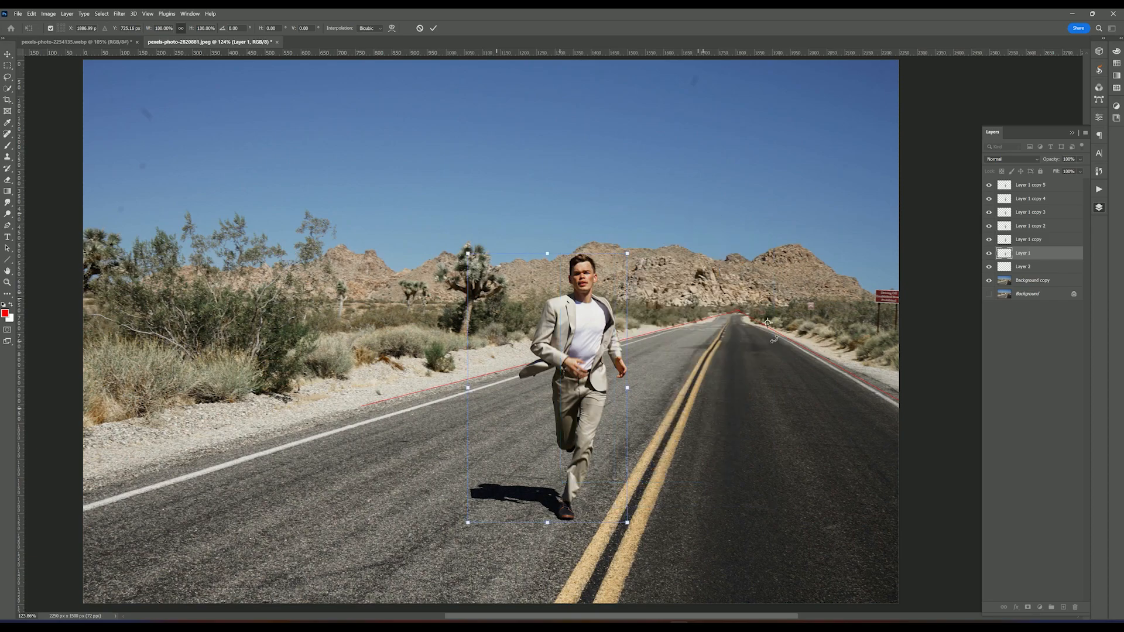
Return the reference point to the vanishing point and scale the man on Layer 1 to about 49% around it.
{"action": "left_click_drag", "start_coordinate": [767, 323], "coordinate": [739, 312]}
{"action": "left_click_drag", "start_coordinate": [468, 253], "coordinate": [558, 510]}
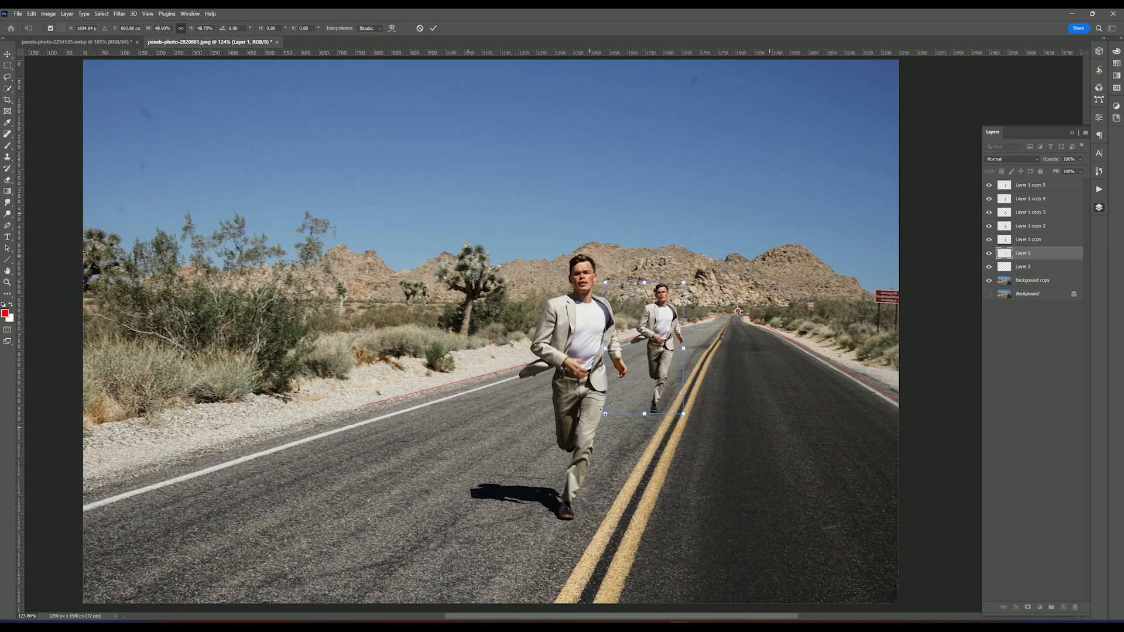
Free Transform Layer 1 copy with the reference point on the vanishing point, scaling the man to about 23%.
{"action": "left_click", "coordinate": [1029, 245]}
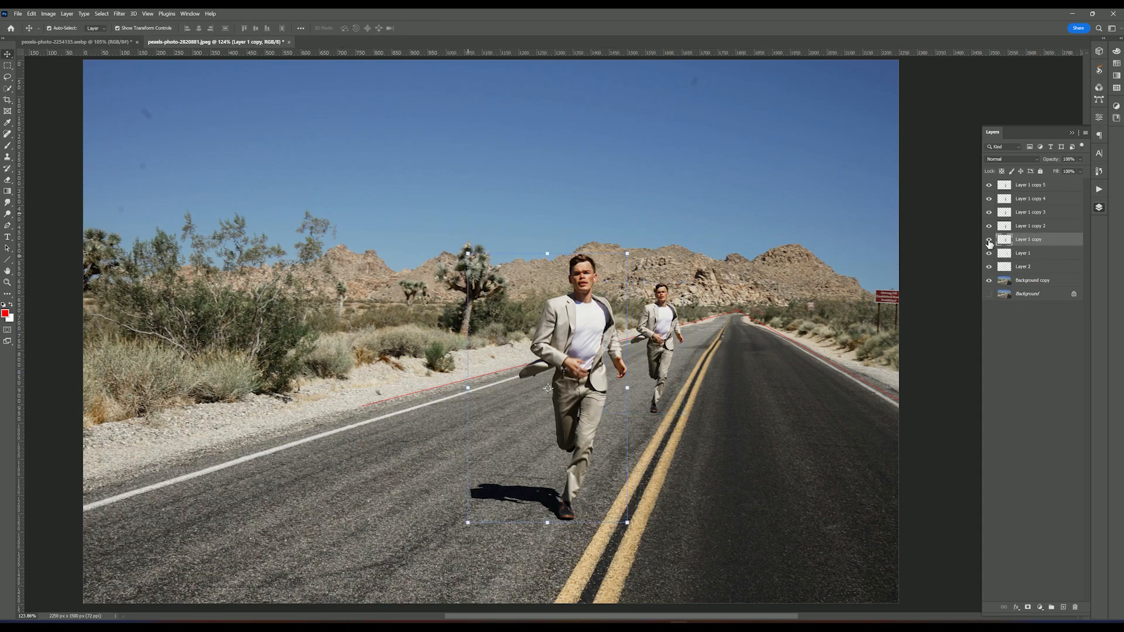
{"action": "key", "text": "ctrl+t"}
{"action": "left_click_drag", "start_coordinate": [549, 391], "coordinate": [739, 312]}
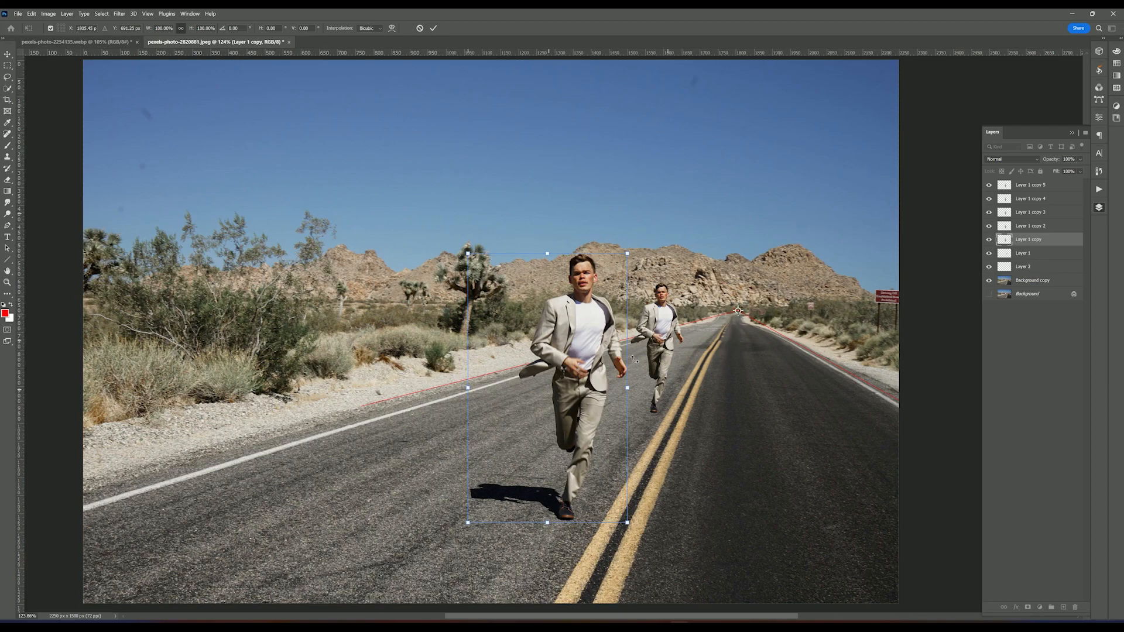
{"action": "left_click_drag", "start_coordinate": [469, 255], "coordinate": [616, 594]}
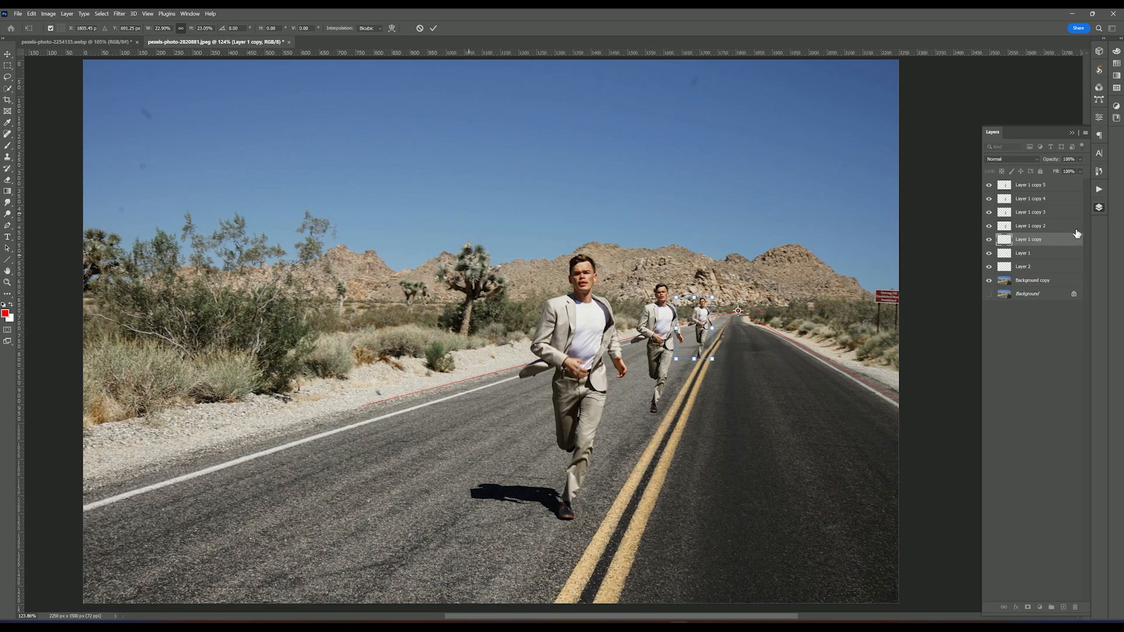
Scale the man on Layer 1 copy 2 around the vanishing point so he stands smallest, farthest down the road.
{"action": "left_click", "coordinate": [1045, 227]}
{"action": "key", "text": "ctrl+t"}
{"action": "left_click_drag", "start_coordinate": [550, 391], "coordinate": [738, 311]}
{"action": "left_click_drag", "start_coordinate": [472, 253], "coordinate": [650, 576]}
{"action": "scroll", "coordinate": [651, 427], "scroll_direction": "down", "scroll_amount": 3}
{"action": "key", "text": "Return"}
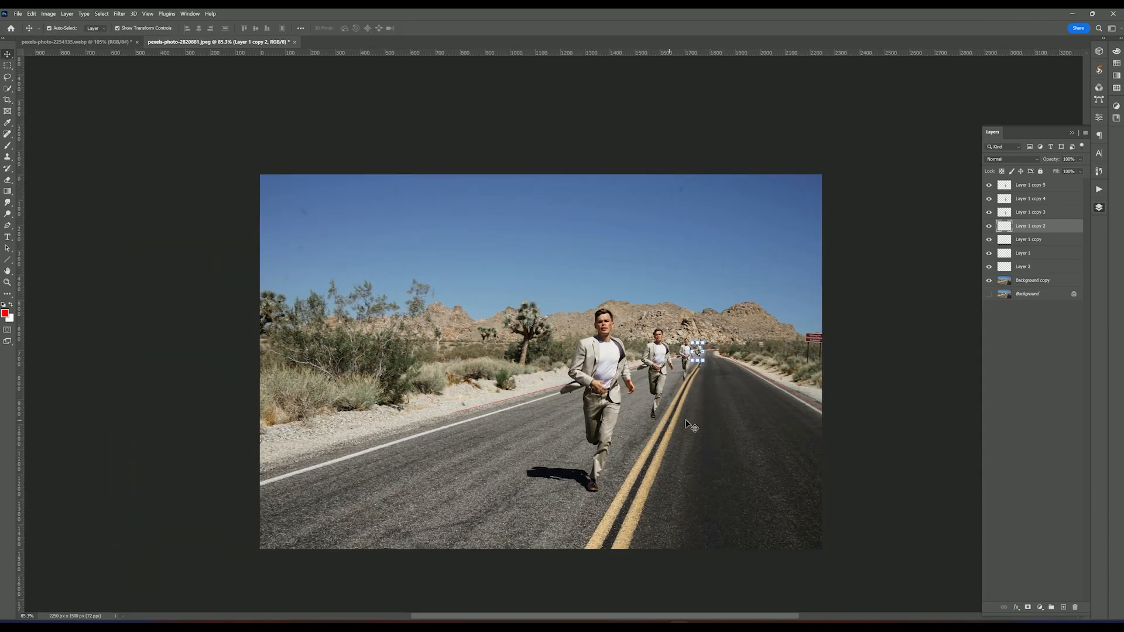
Hide Layer 2 with the red perspective lines and clear the layer selection in the desert road image.
{"action": "scroll", "coordinate": [691, 426], "scroll_direction": "up", "scroll_amount": 3}
{"action": "left_click", "coordinate": [905, 329]}
{"action": "left_click", "coordinate": [989, 294]}
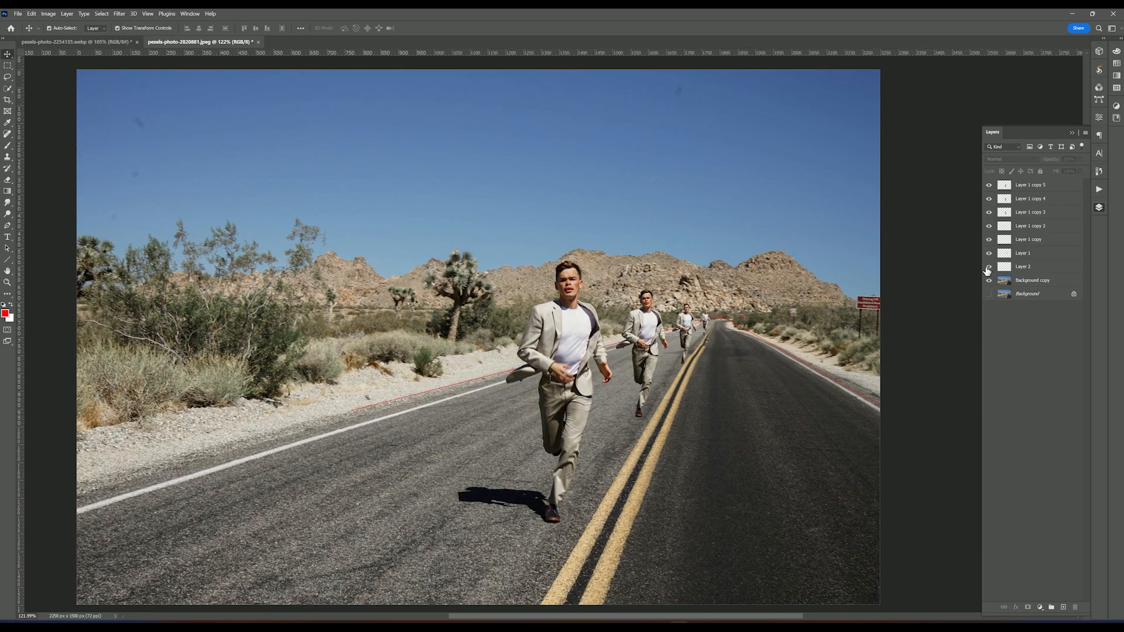
{"action": "left_click", "coordinate": [989, 267]}
{"action": "scroll", "coordinate": [626, 349], "scroll_direction": "down", "scroll_amount": 2}
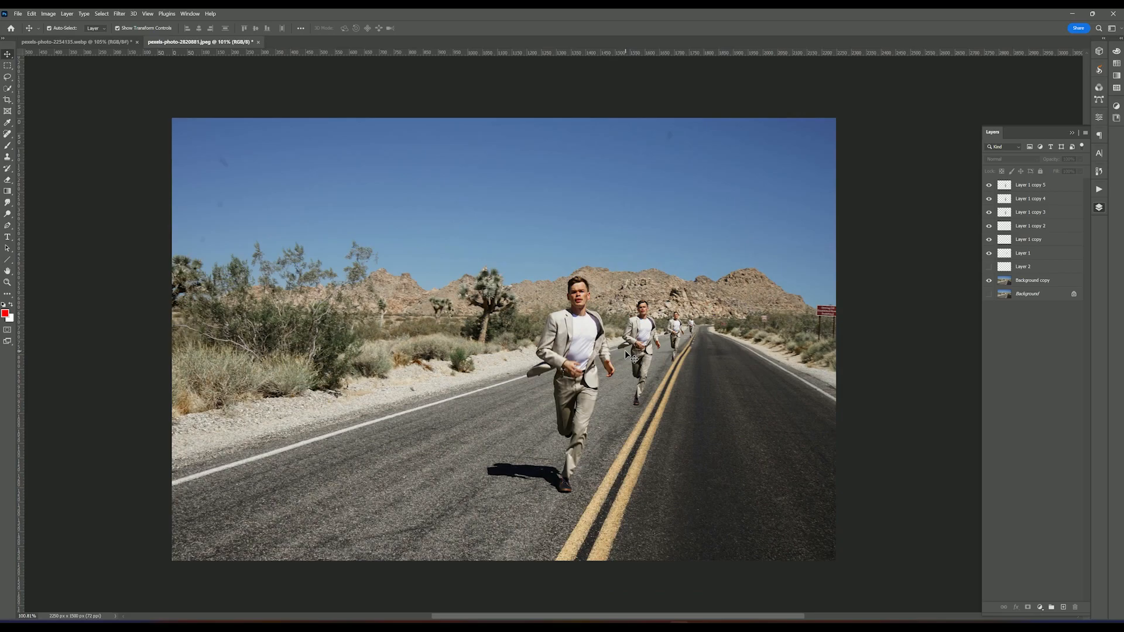
{"action": "scroll", "coordinate": [624, 350], "scroll_direction": "up", "scroll_amount": 1}
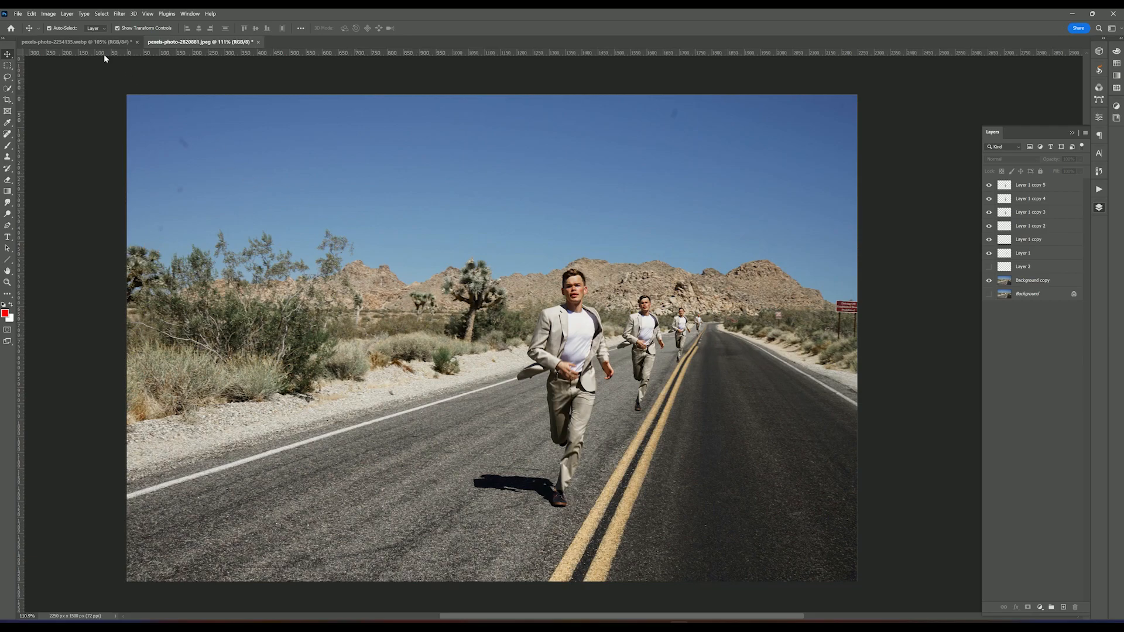
Switch to the snow runner photo, pexels-photo-2254135.webp, and duplicate its Background layer.
{"action": "left_click", "coordinate": [82, 42]}
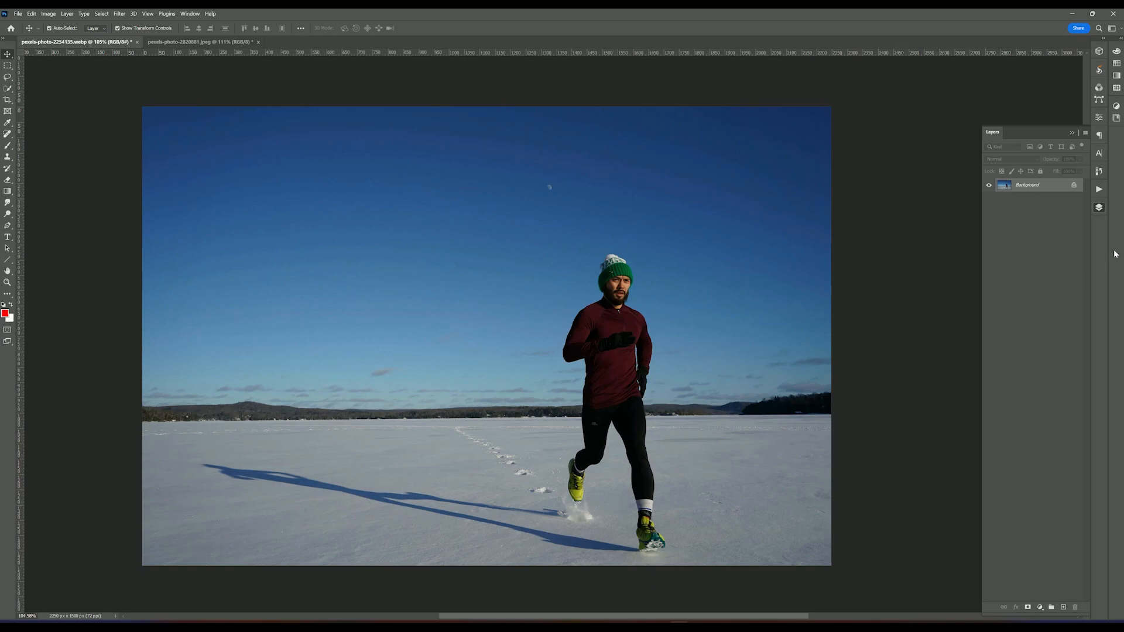
{"action": "key", "text": "ctrl+j"}
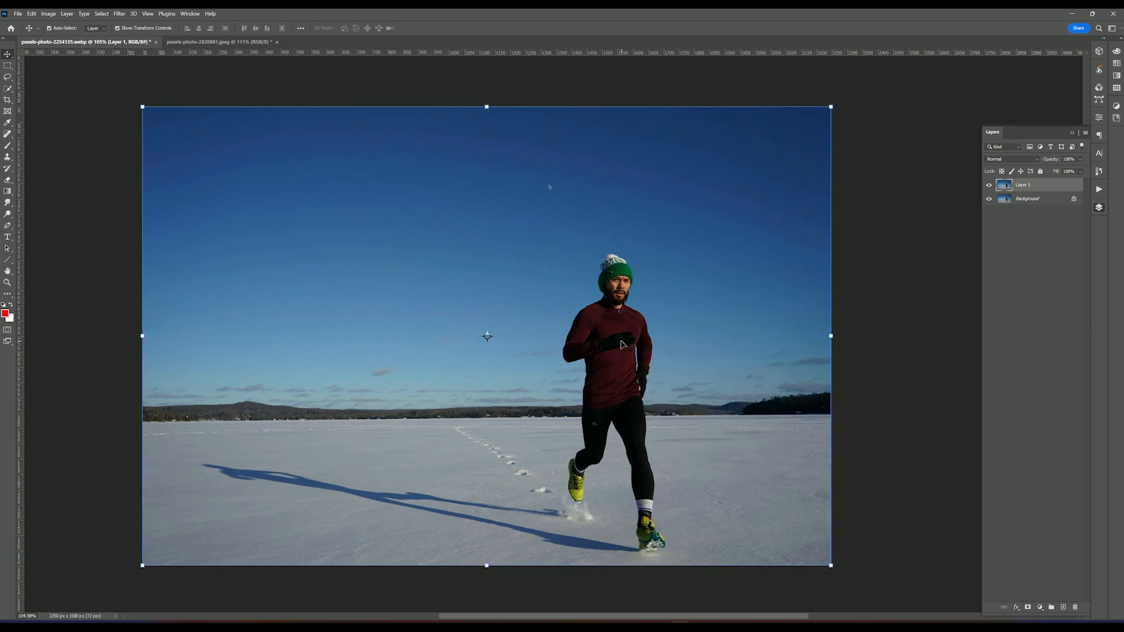
{"action": "left_click", "coordinate": [1064, 608]}
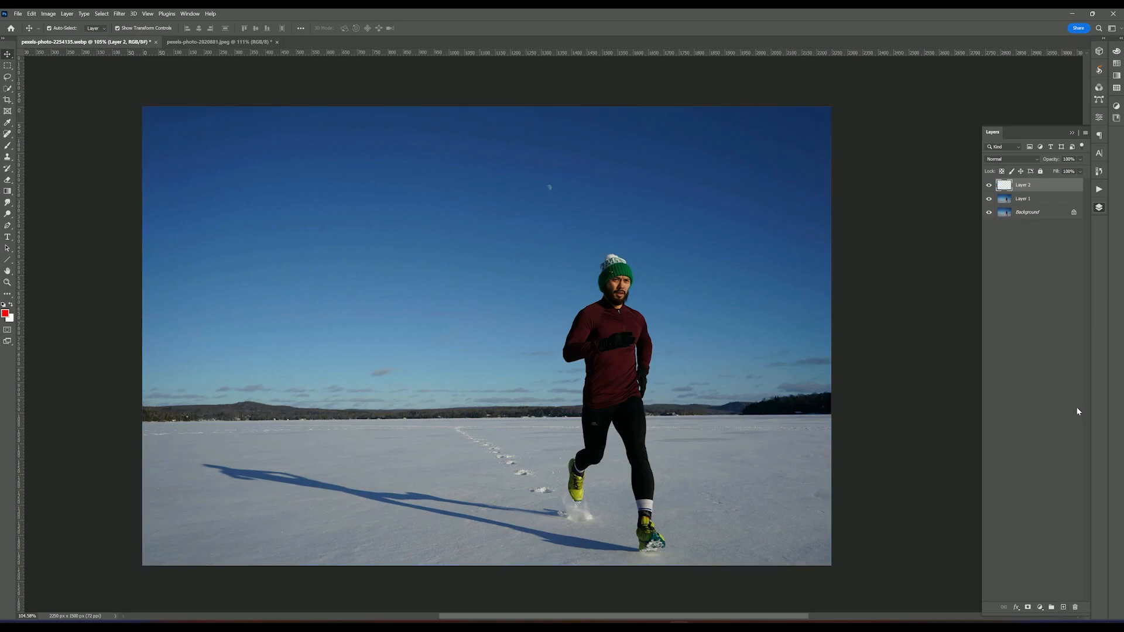
{"action": "key", "text": "ctrl+z"}
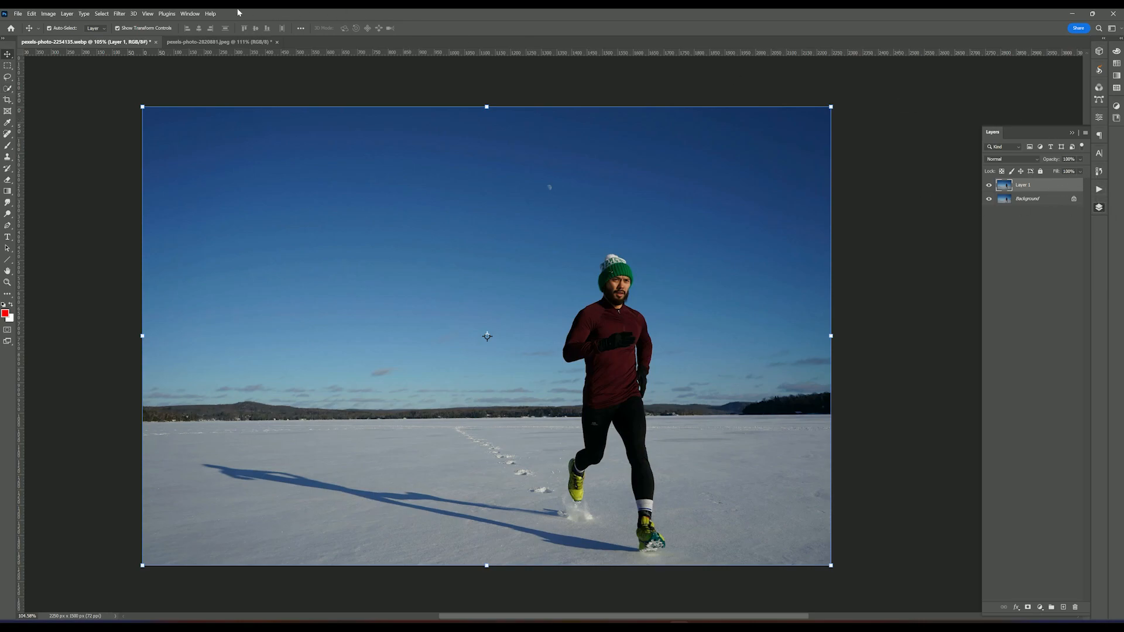
Select the runner with Select Subject, copy him to a new layer, and duplicate that cutout twice.
{"action": "left_click", "coordinate": [118, 14]}
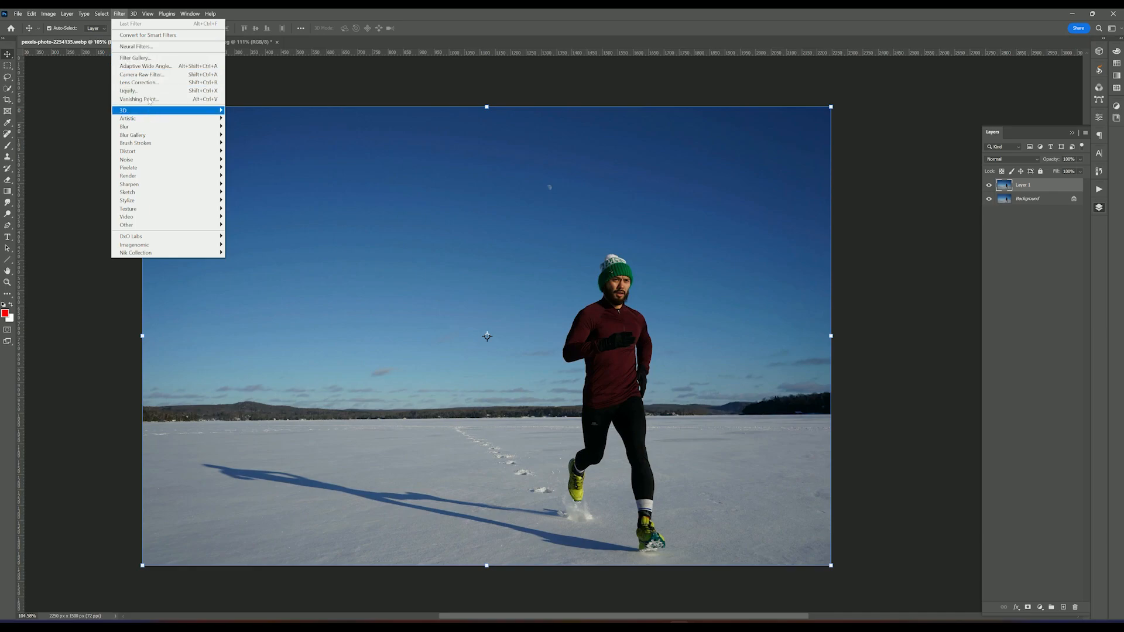
{"action": "mouse_move", "coordinate": [101, 13]}
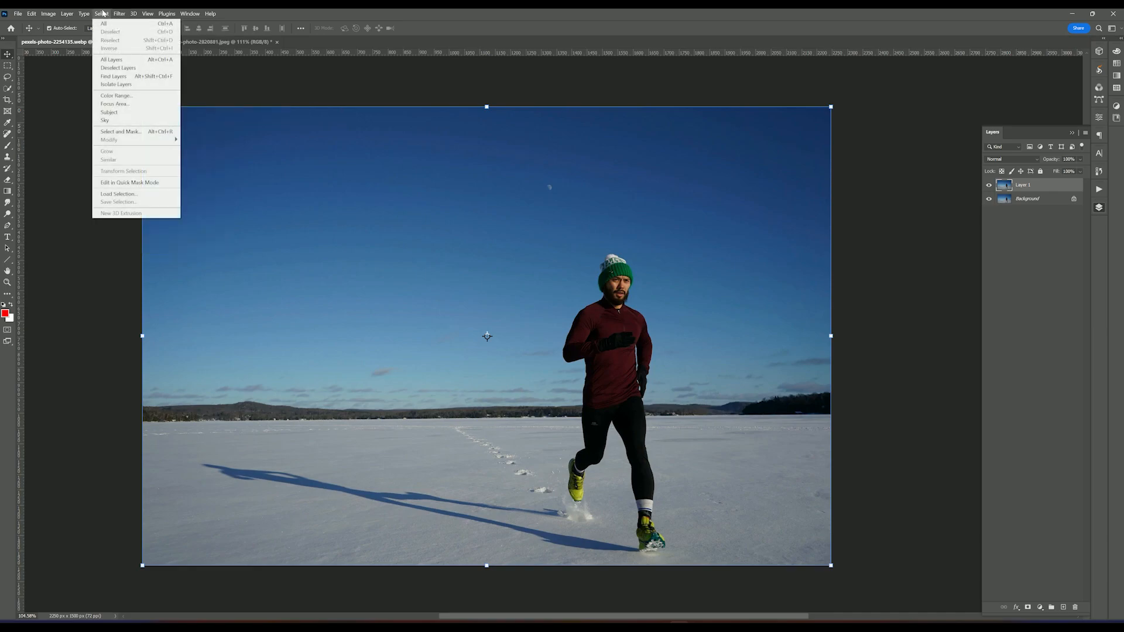
{"action": "left_click", "coordinate": [110, 112]}
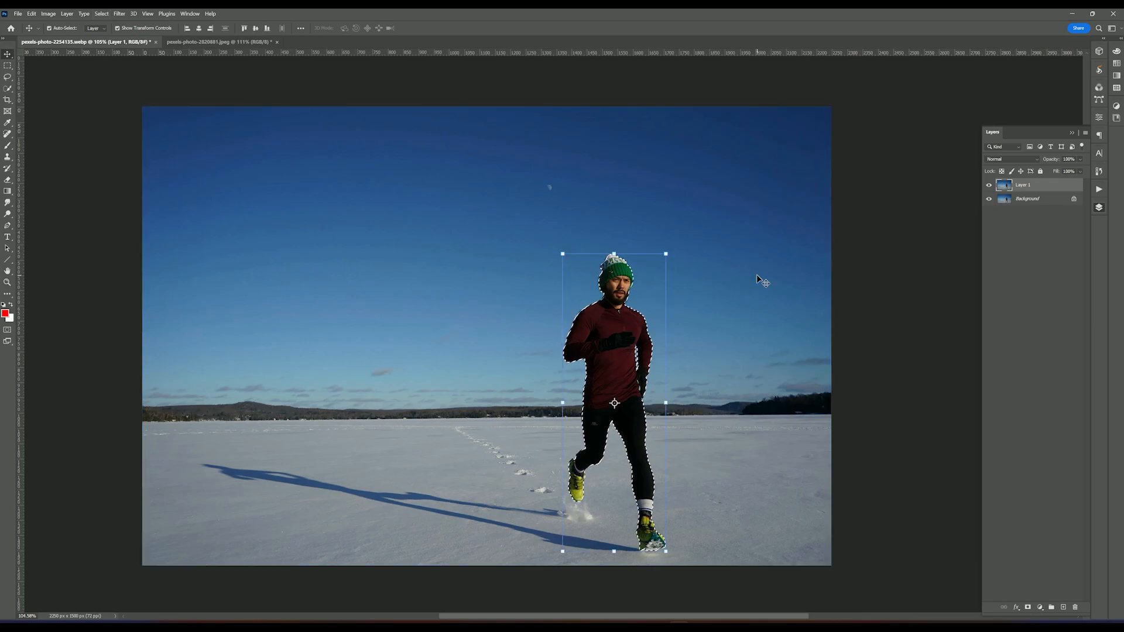
{"action": "key", "text": "ctrl+j"}
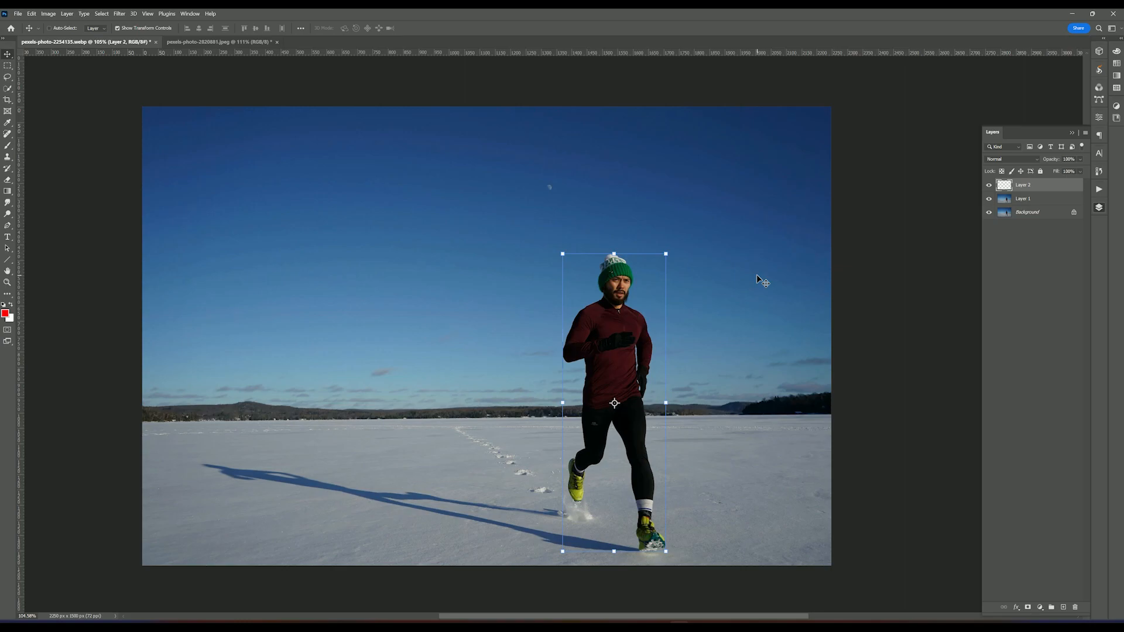
{"action": "key", "text": "ctrl+j"}
{"action": "key", "text": "ctrl+j"}
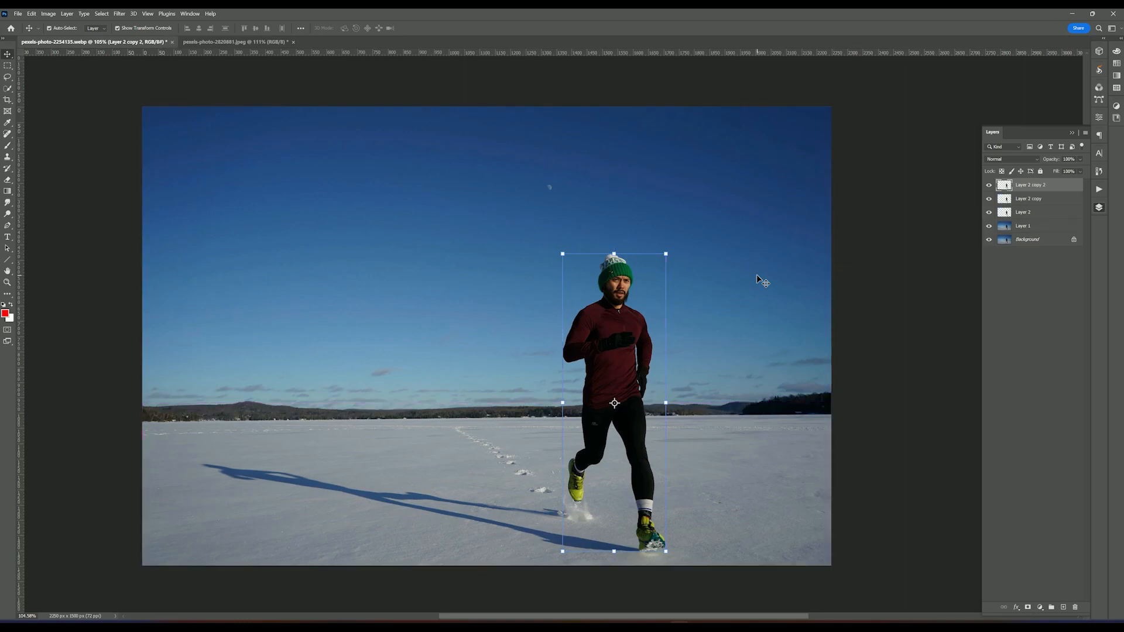
On a new layer above Layer 1, draw three red lines from the snow's lower edge converging on the horizon where the footprints vanish.
{"action": "left_click", "coordinate": [1024, 229]}
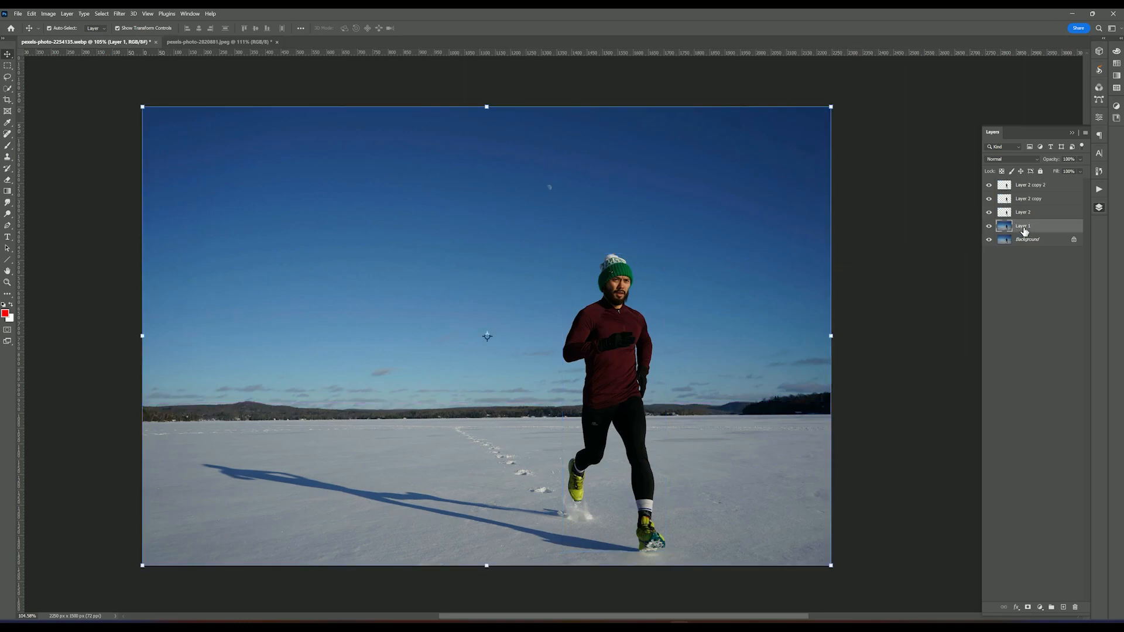
{"action": "left_click", "coordinate": [1065, 609]}
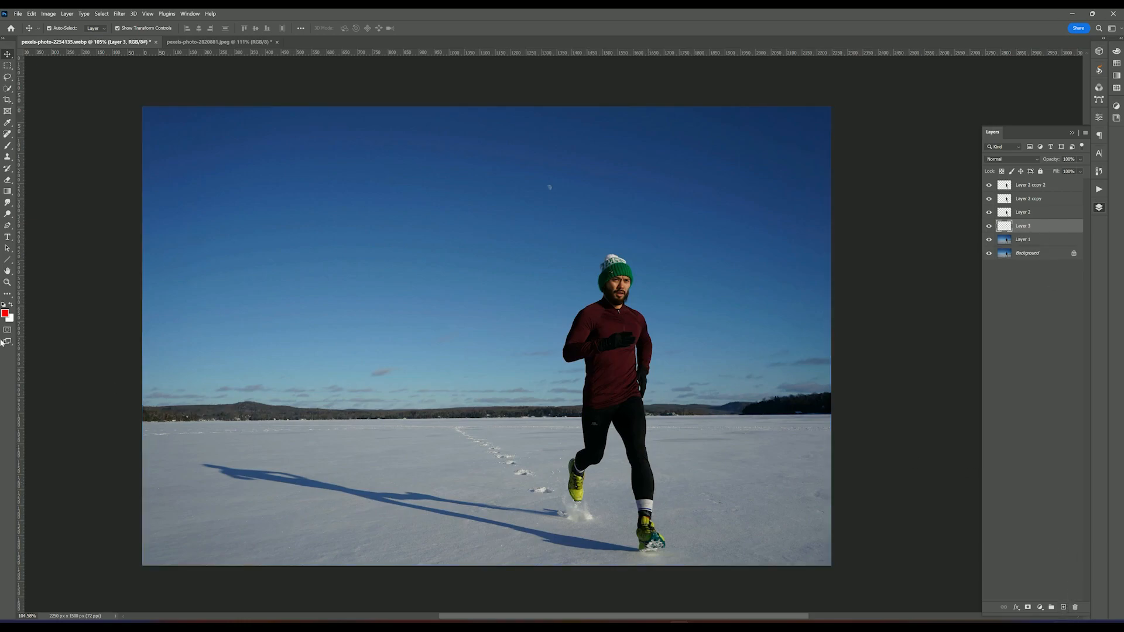
{"action": "left_click", "coordinate": [7, 260]}
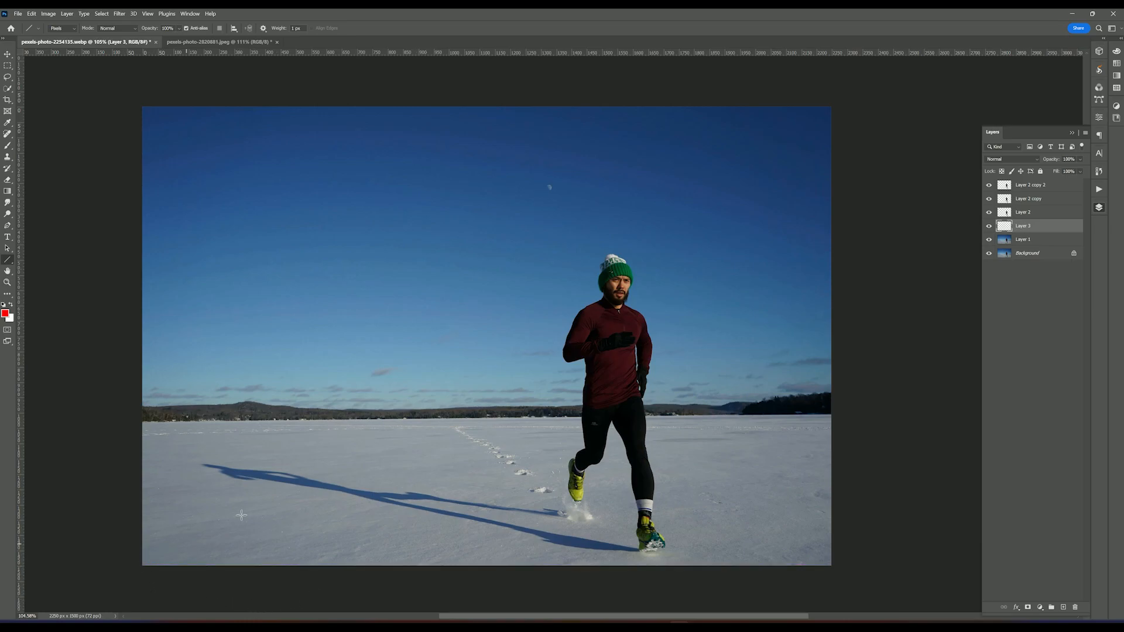
{"action": "left_click_drag", "start_coordinate": [139, 567], "coordinate": [456, 417]}
{"action": "left_click_drag", "start_coordinate": [594, 574], "coordinate": [836, 565]}
{"action": "left_click_drag", "start_coordinate": [837, 565], "coordinate": [837, 565]}
{"action": "scroll", "coordinate": [576, 523], "scroll_direction": "up", "scroll_amount": 2}
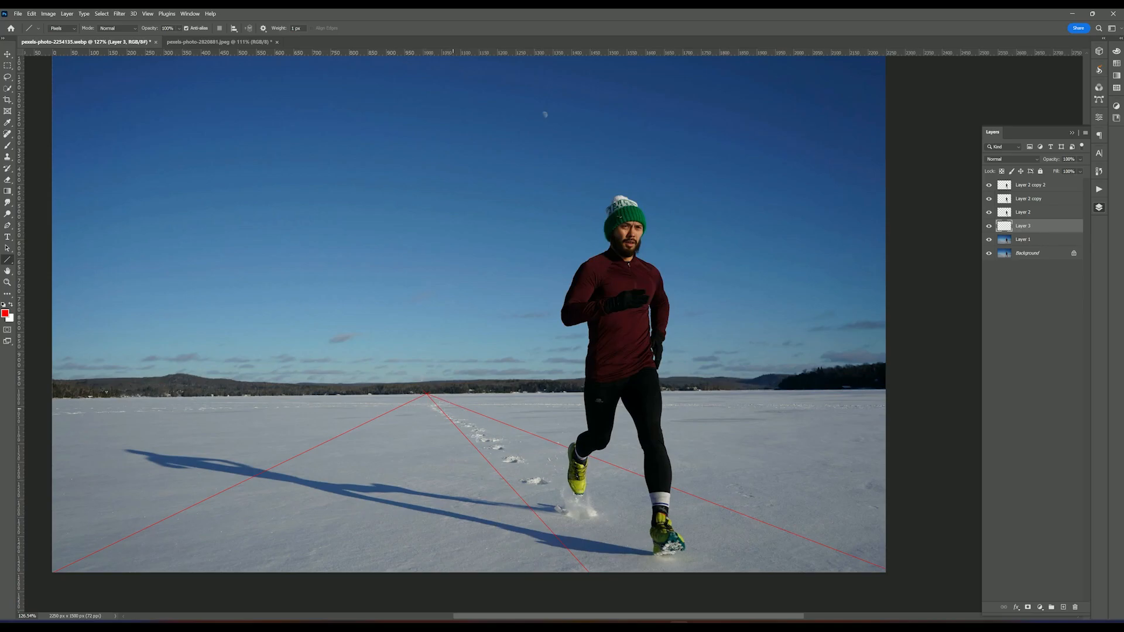
{"action": "scroll", "coordinate": [449, 430], "scroll_direction": "up", "scroll_amount": 5}
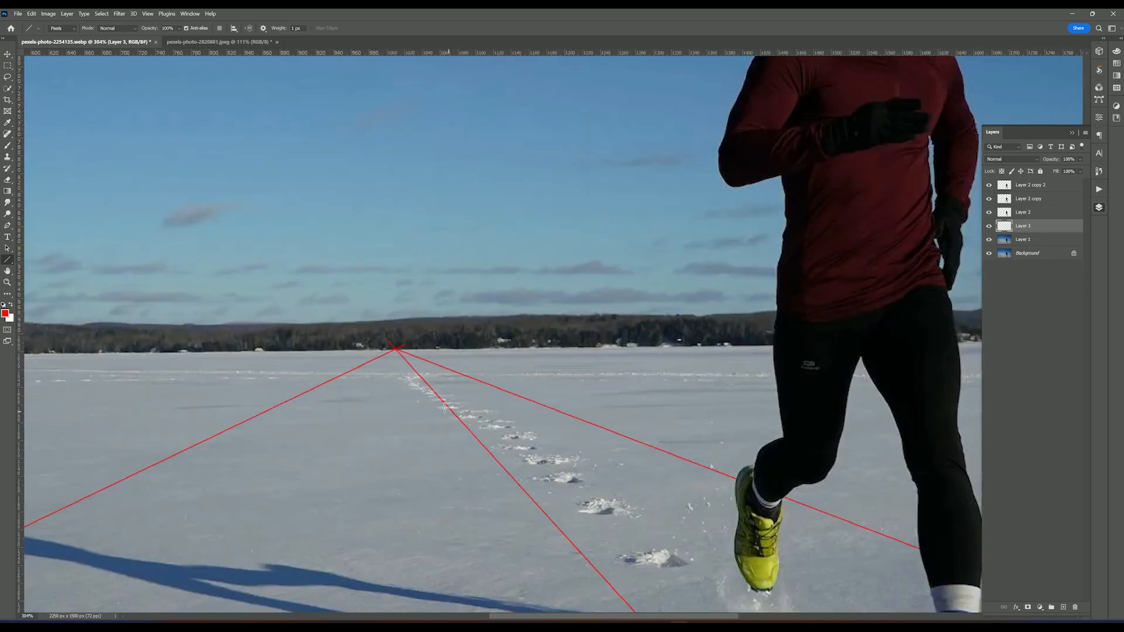
{"action": "scroll", "coordinate": [446, 408], "scroll_direction": "down", "scroll_amount": 5}
{"action": "scroll", "coordinate": [438, 406], "scroll_direction": "up", "scroll_amount": 2}
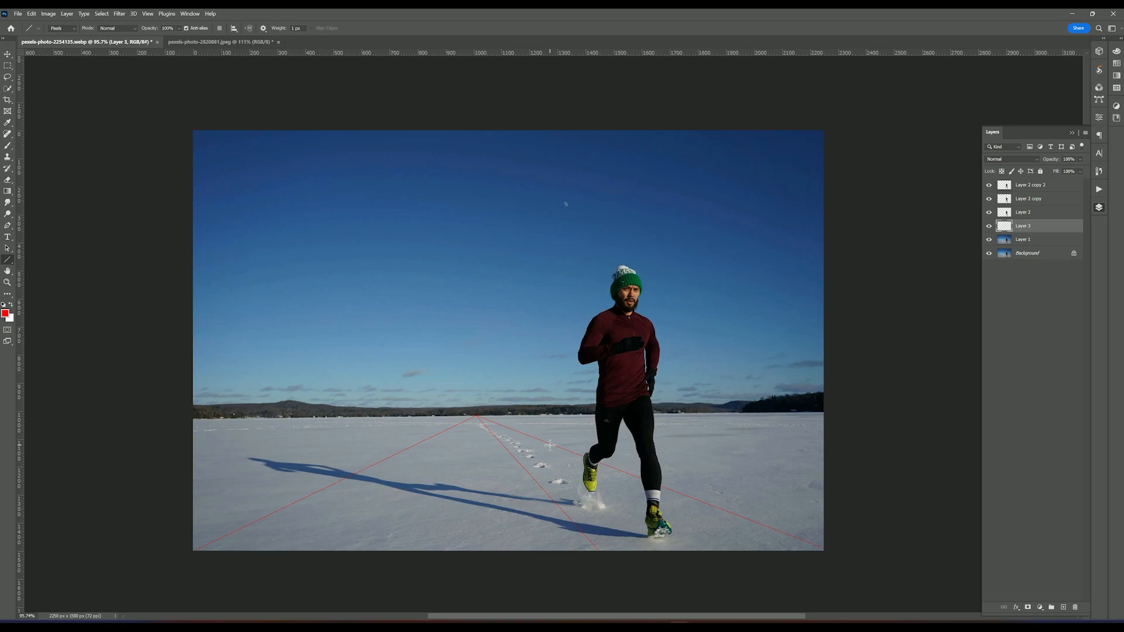
Scale the runner on Layer 2 to about 50% with the reference point on the vanishing point.
{"action": "left_click", "coordinate": [1030, 214]}
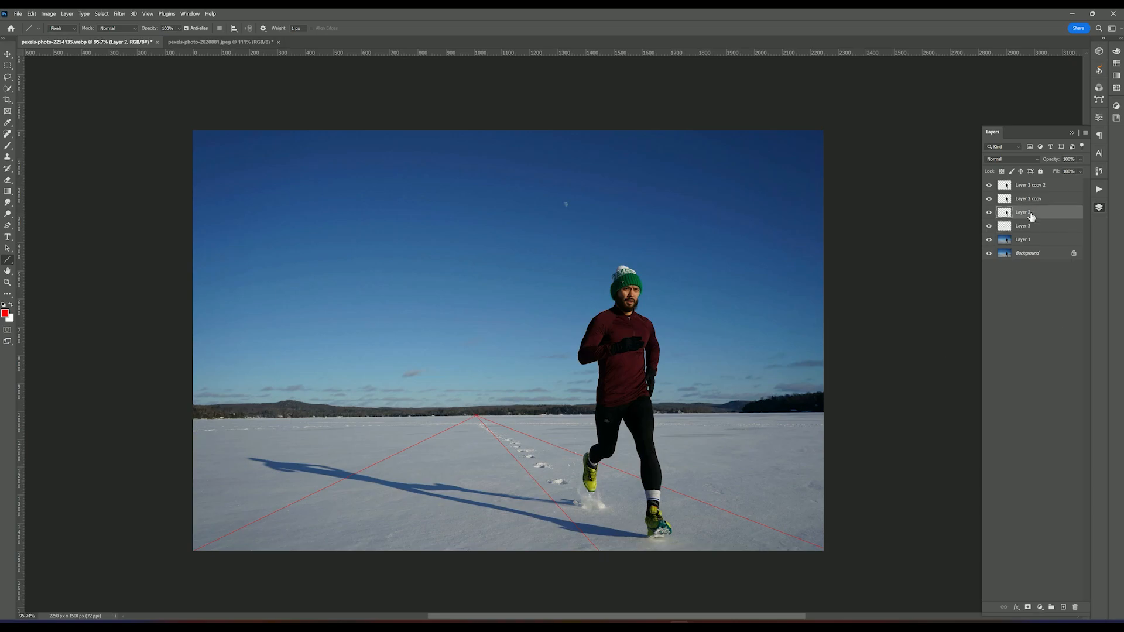
{"action": "key", "text": "v"}
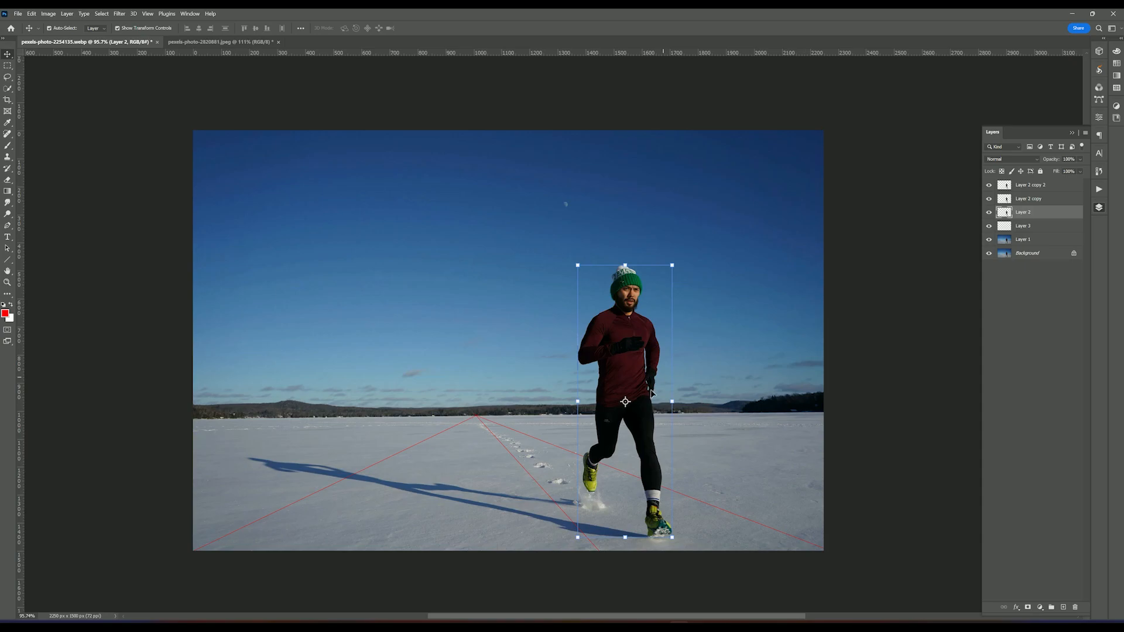
{"action": "left_click_drag", "start_coordinate": [626, 402], "coordinate": [478, 415]}
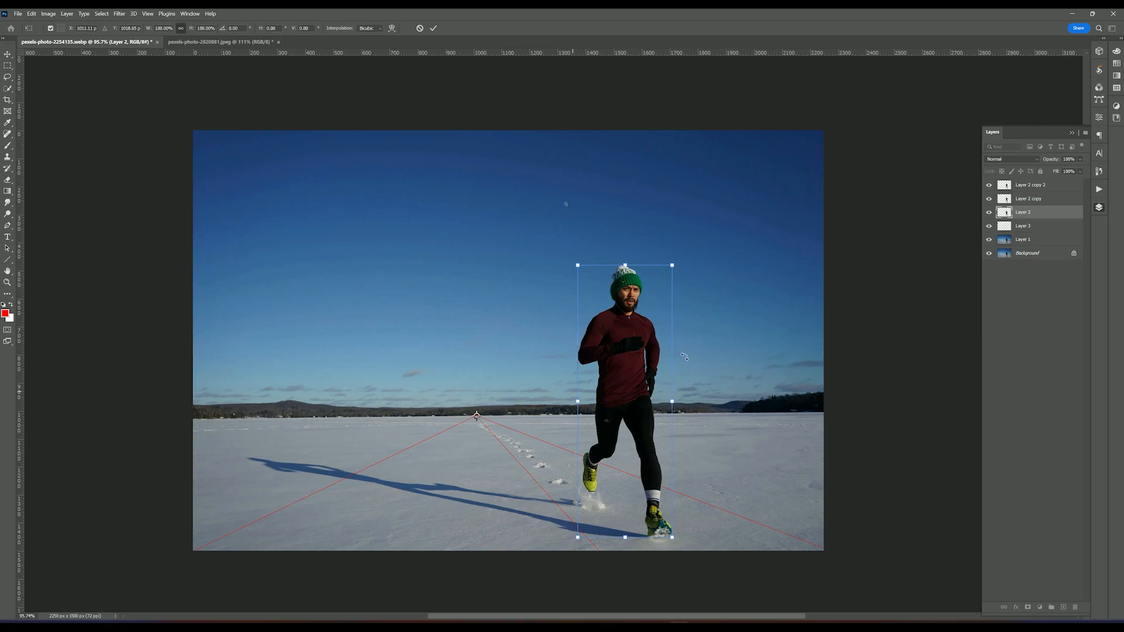
{"action": "left_click_drag", "start_coordinate": [672, 538], "coordinate": [587, 463]}
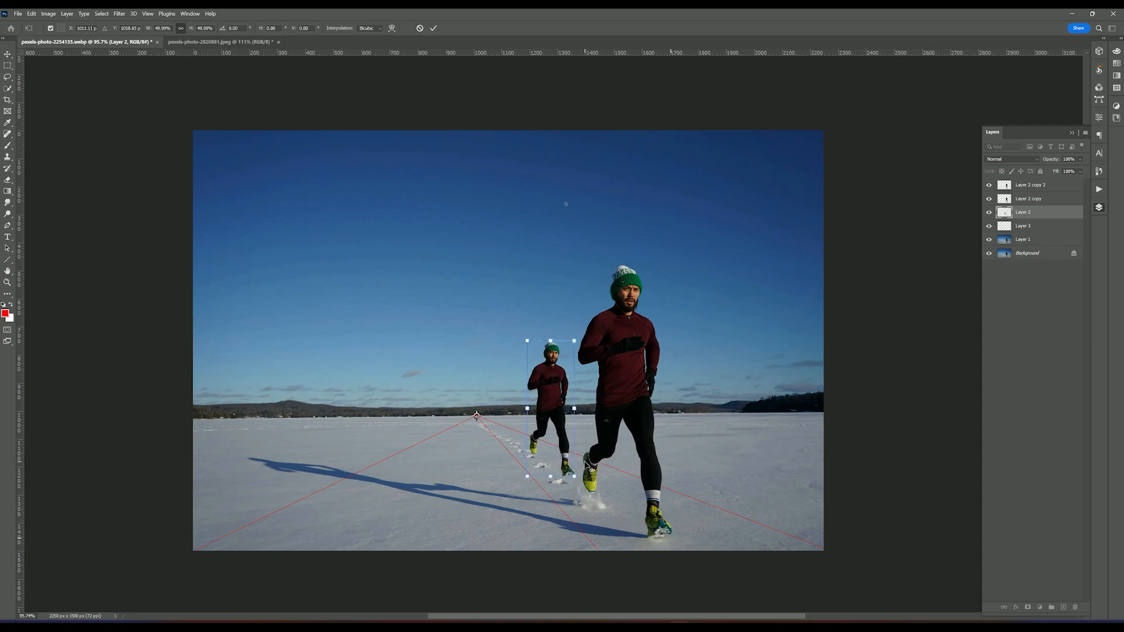
{"action": "key", "text": "Return"}
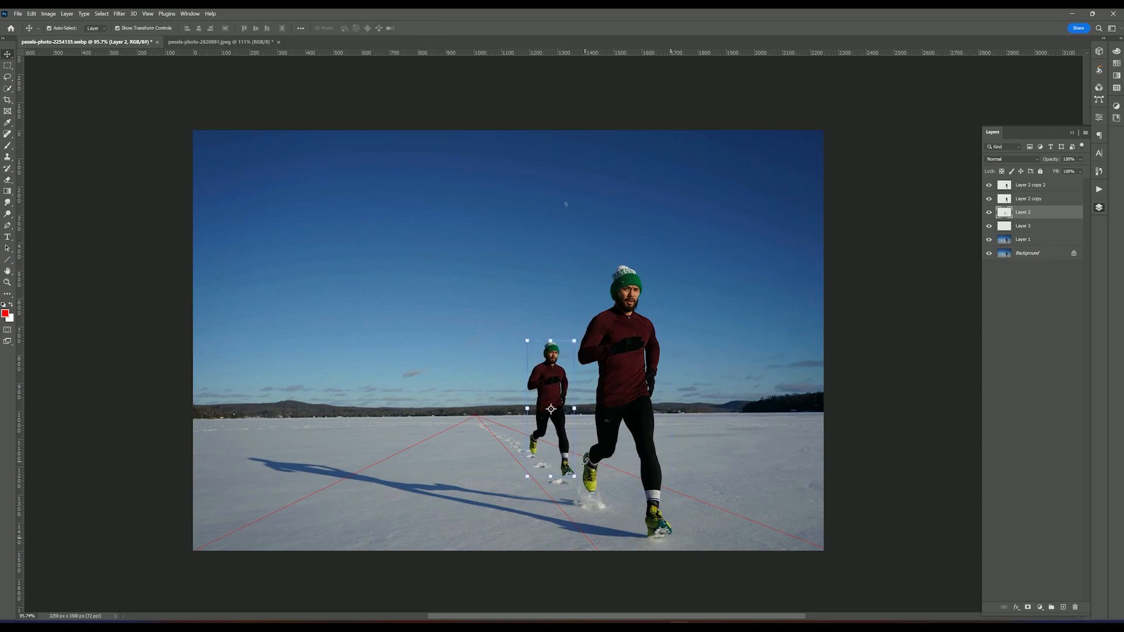
Scale the runner on Layer 2 copy around the vanishing point so he stands smaller, behind the half-size runner.
{"action": "left_click", "coordinate": [619, 418]}
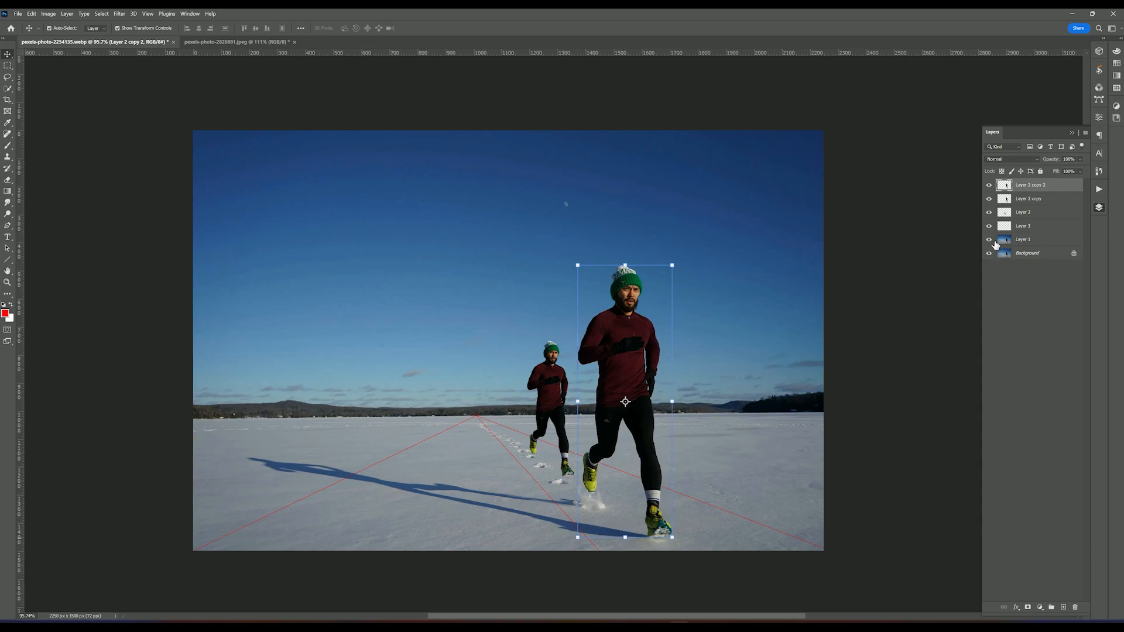
{"action": "left_click", "coordinate": [1026, 200]}
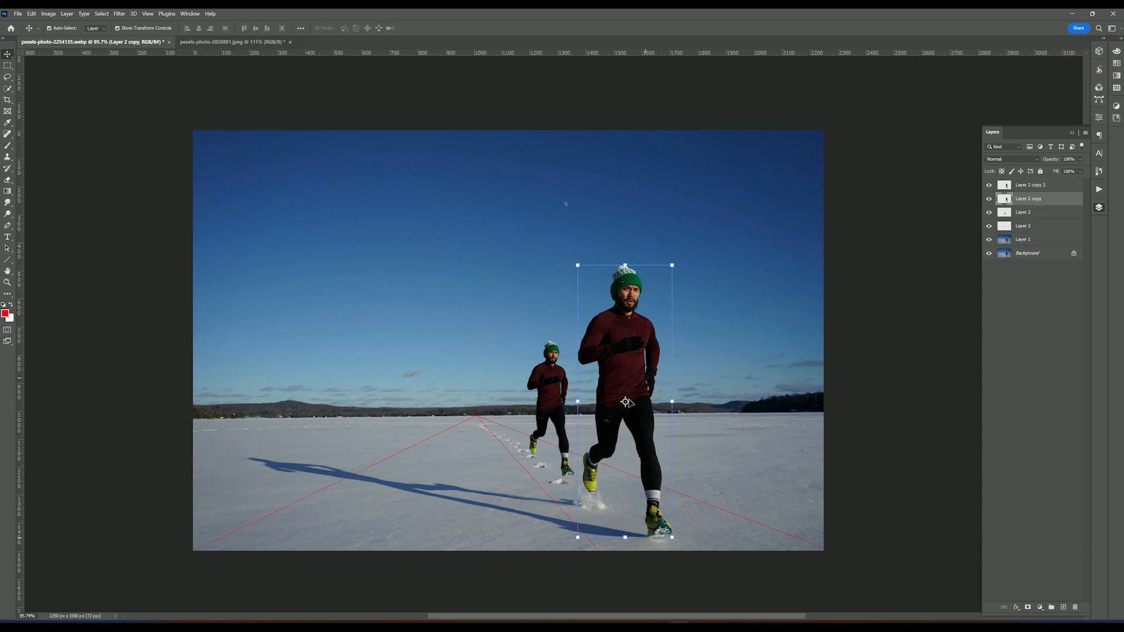
{"action": "left_click_drag", "start_coordinate": [626, 402], "coordinate": [477, 417]}
{"action": "left_click_drag", "start_coordinate": [672, 538], "coordinate": [519, 441]}
{"action": "key", "text": "Return"}
Scale the runner on Layer 2 copy 2 to about 7.7% around the vanishing point.
{"action": "left_click", "coordinate": [1030, 187]}
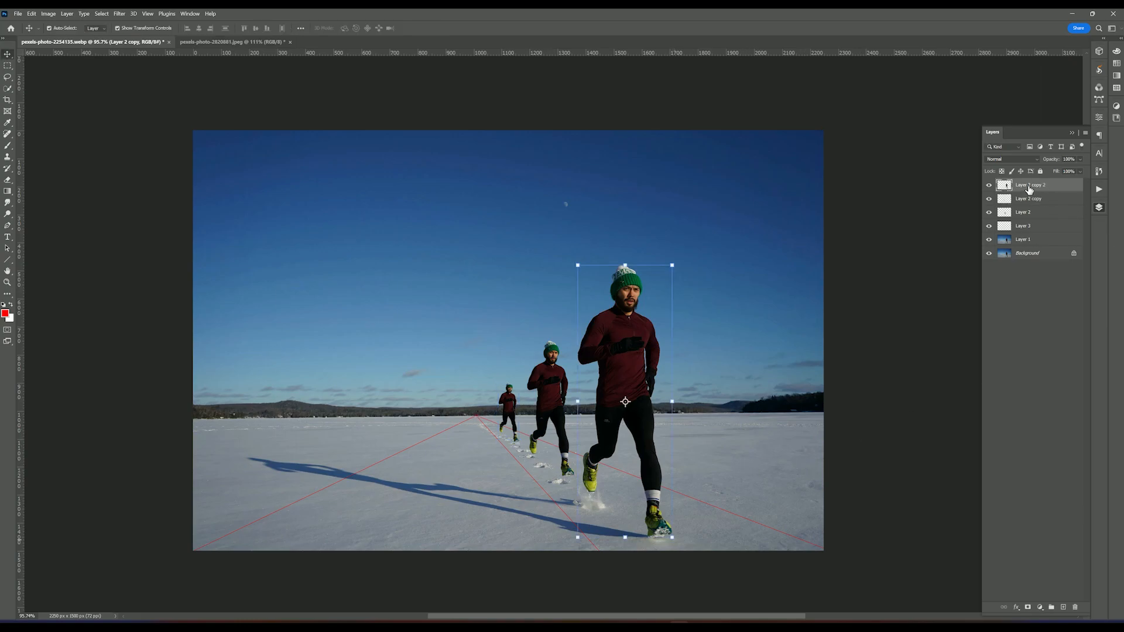
{"action": "key", "text": "ctrl+t"}
{"action": "left_click", "coordinate": [476, 416], "text": "alt"}
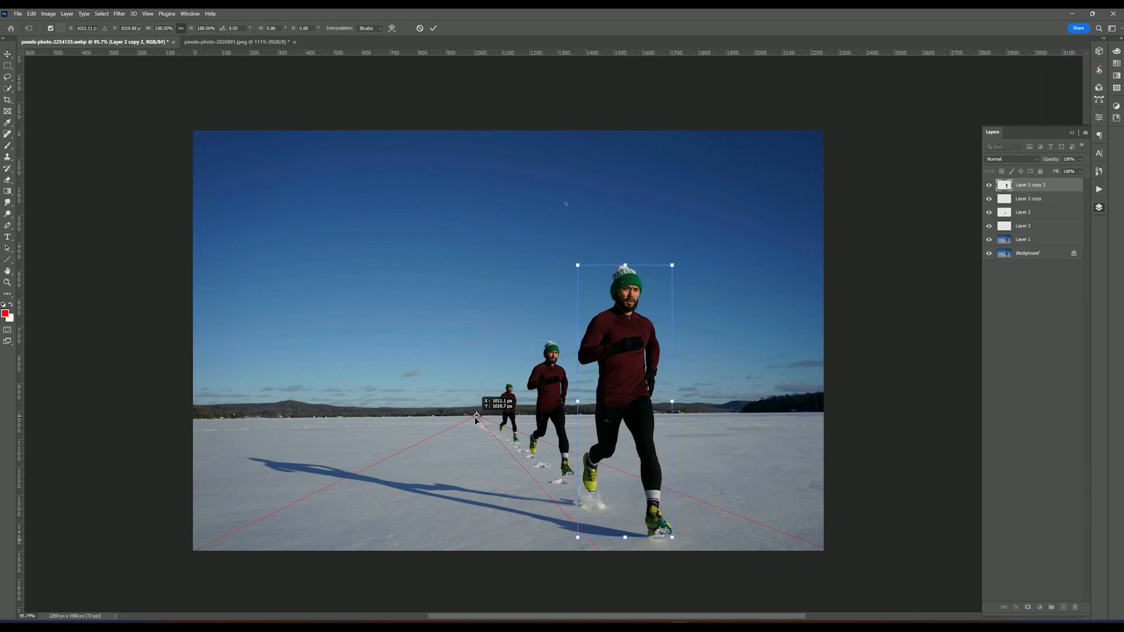
{"action": "left_click_drag", "start_coordinate": [672, 537], "coordinate": [493, 423]}
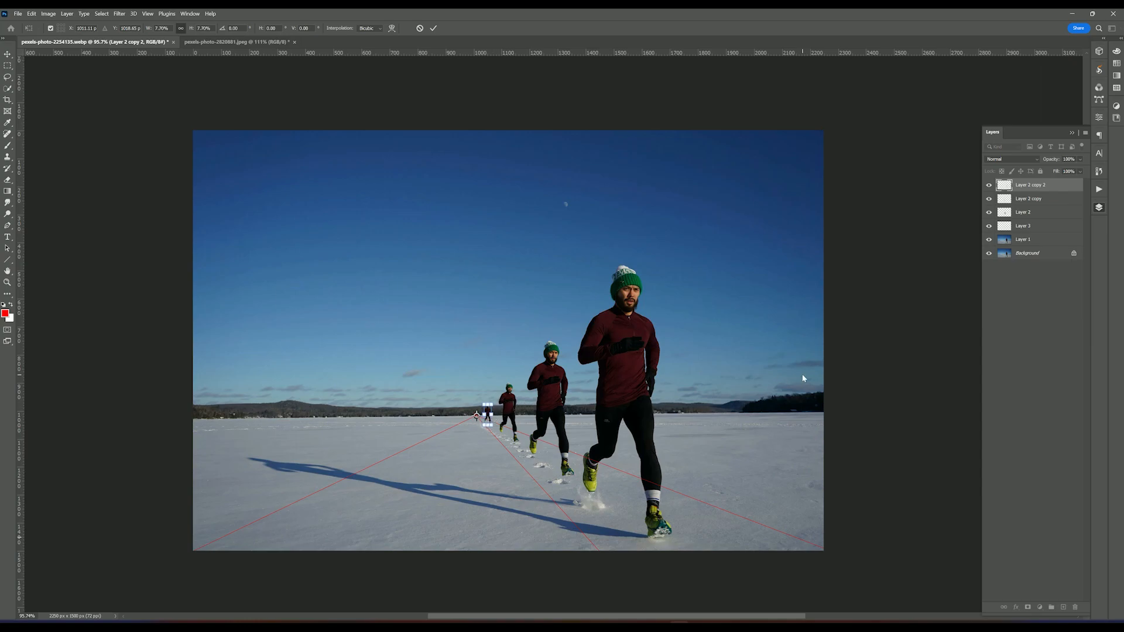
{"action": "key", "text": "Return"}
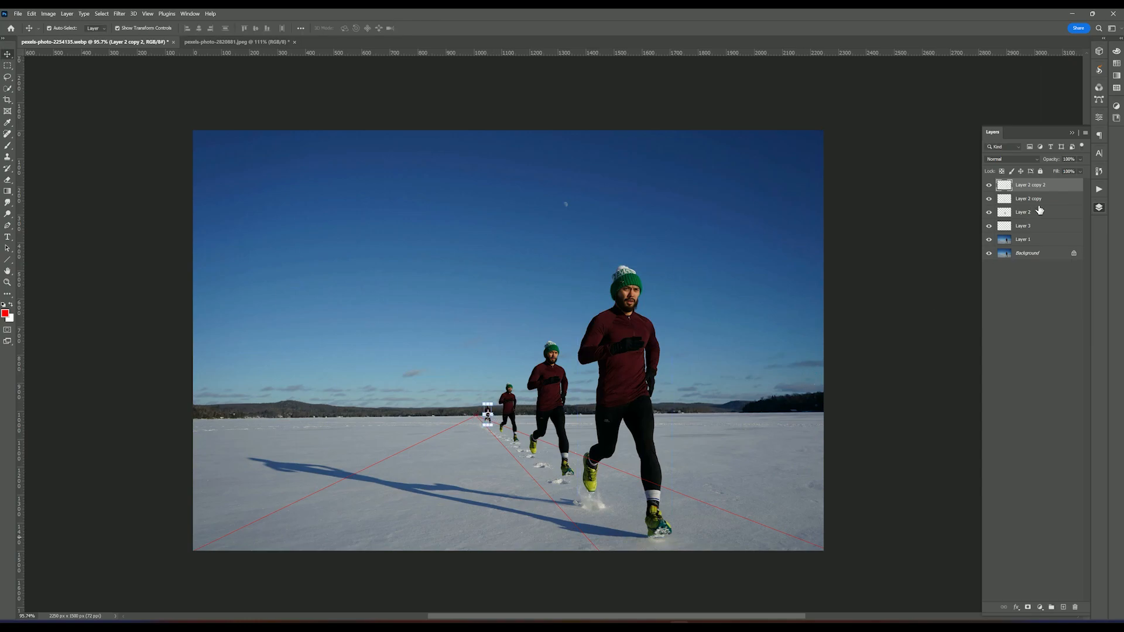
Hide the red perspective lines on Layer 3, clear the layer selection, and return to the desert road image.
{"action": "left_click", "coordinate": [990, 227]}
{"action": "left_click", "coordinate": [875, 395]}
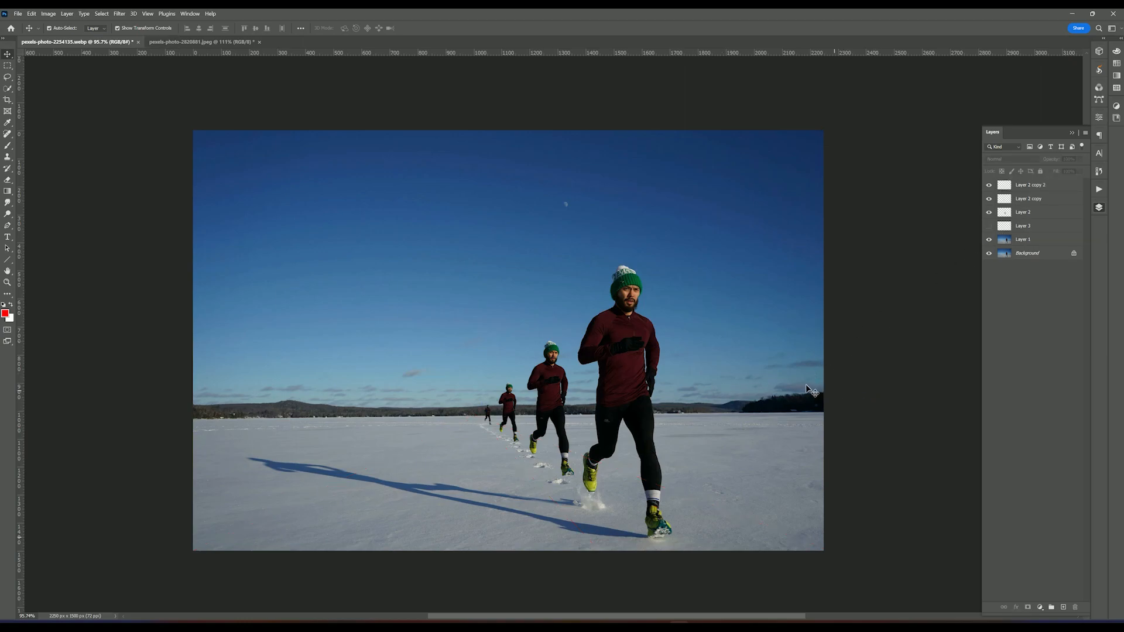
{"action": "scroll", "coordinate": [779, 383], "scroll_direction": "down", "scroll_amount": 4}
{"action": "scroll", "coordinate": [757, 380], "scroll_direction": "up", "scroll_amount": 4}
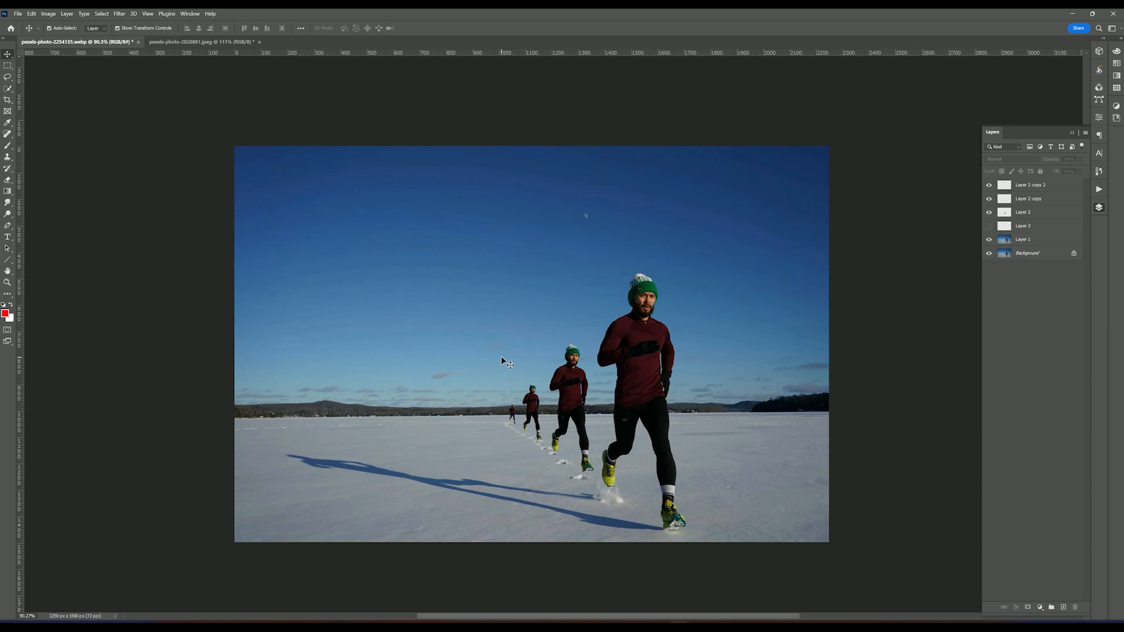
{"action": "left_click", "coordinate": [199, 42]}
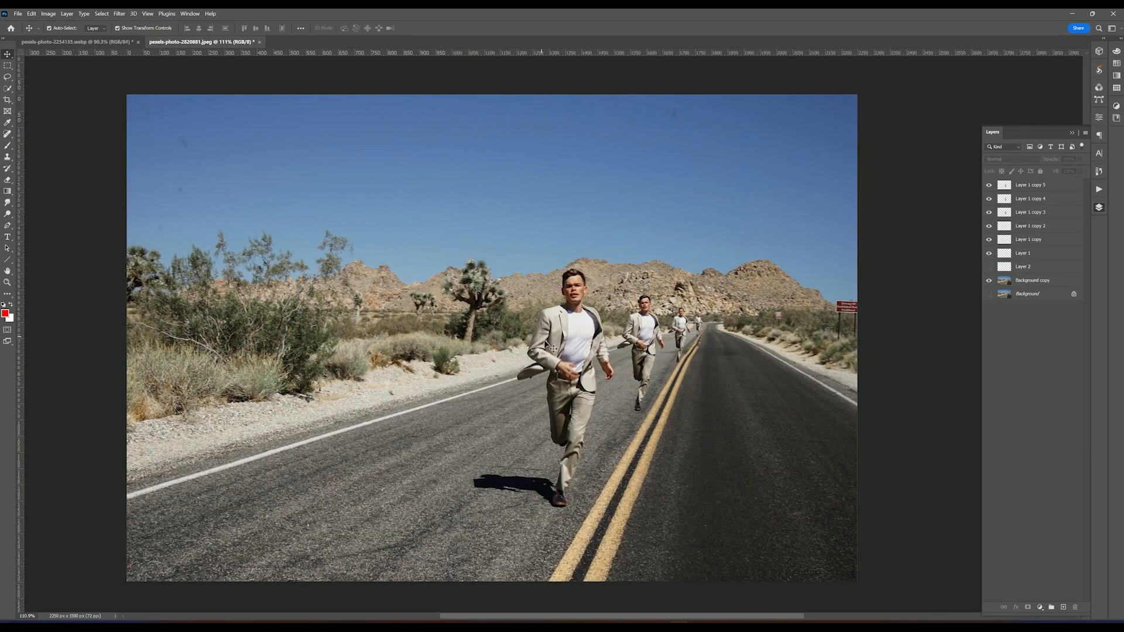